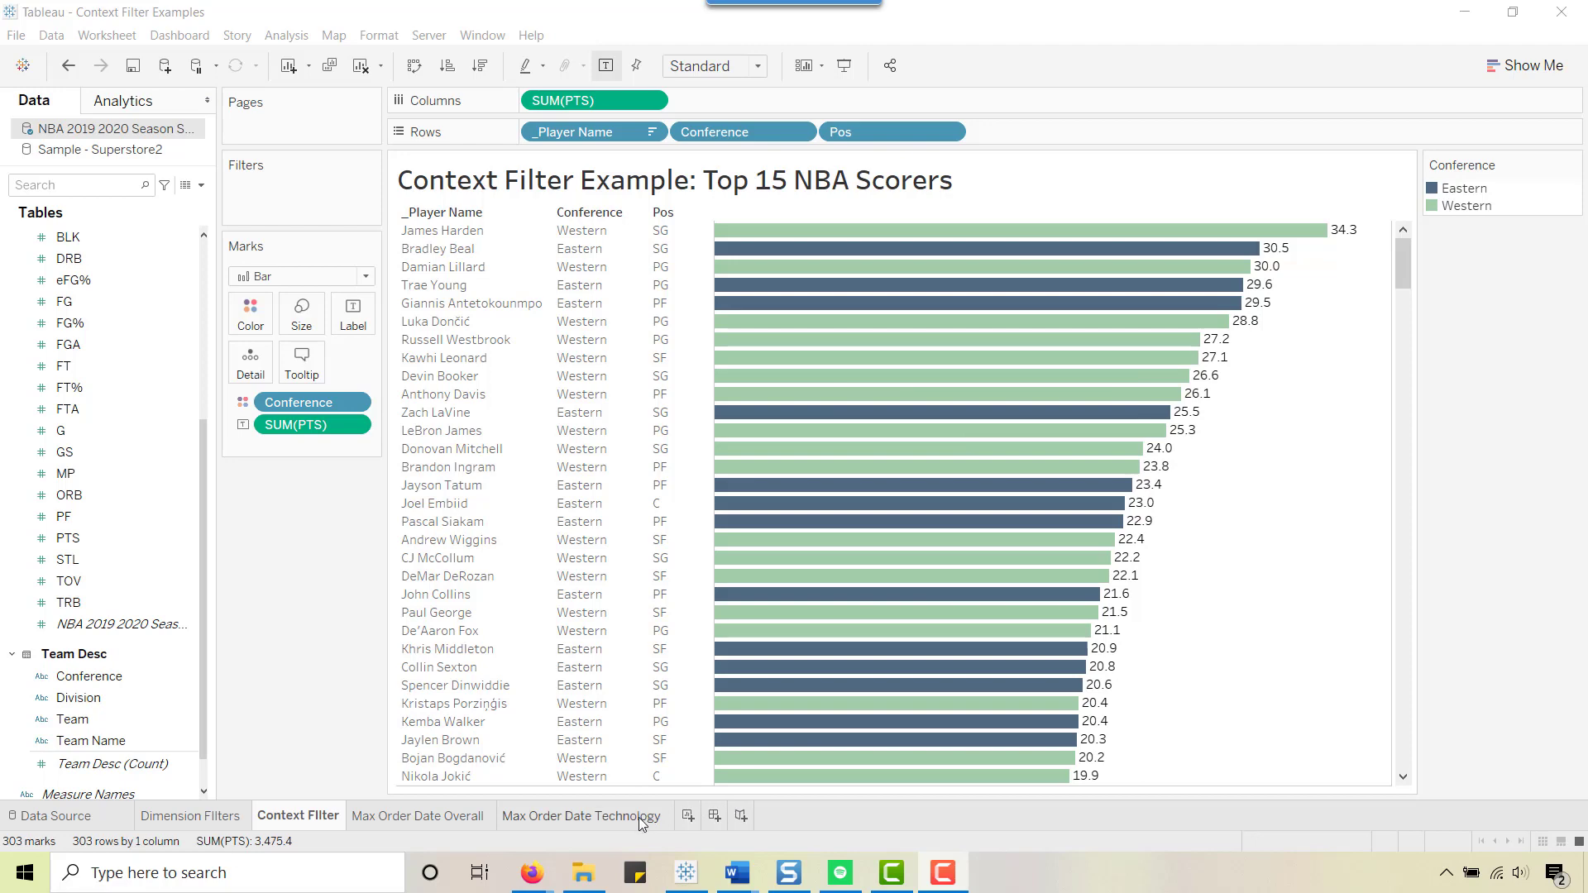
# Switch to Firefox, examine a featured author's biography on the Tableau Public Authors page, and return to Tableau.
pyautogui.moveTo(531, 879)
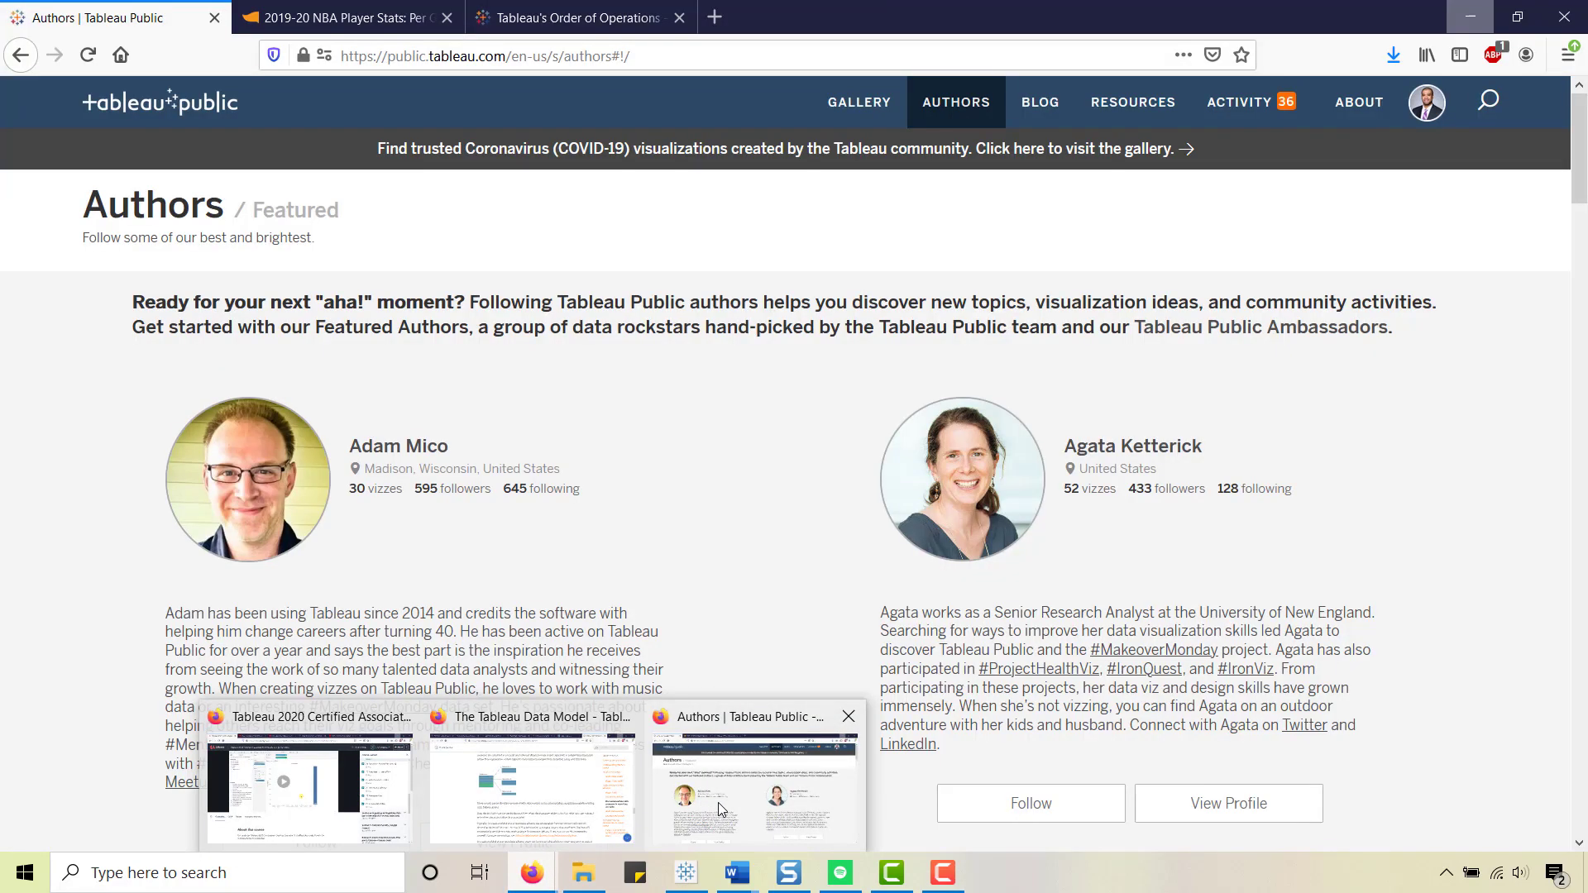
pyautogui.click(719, 808)
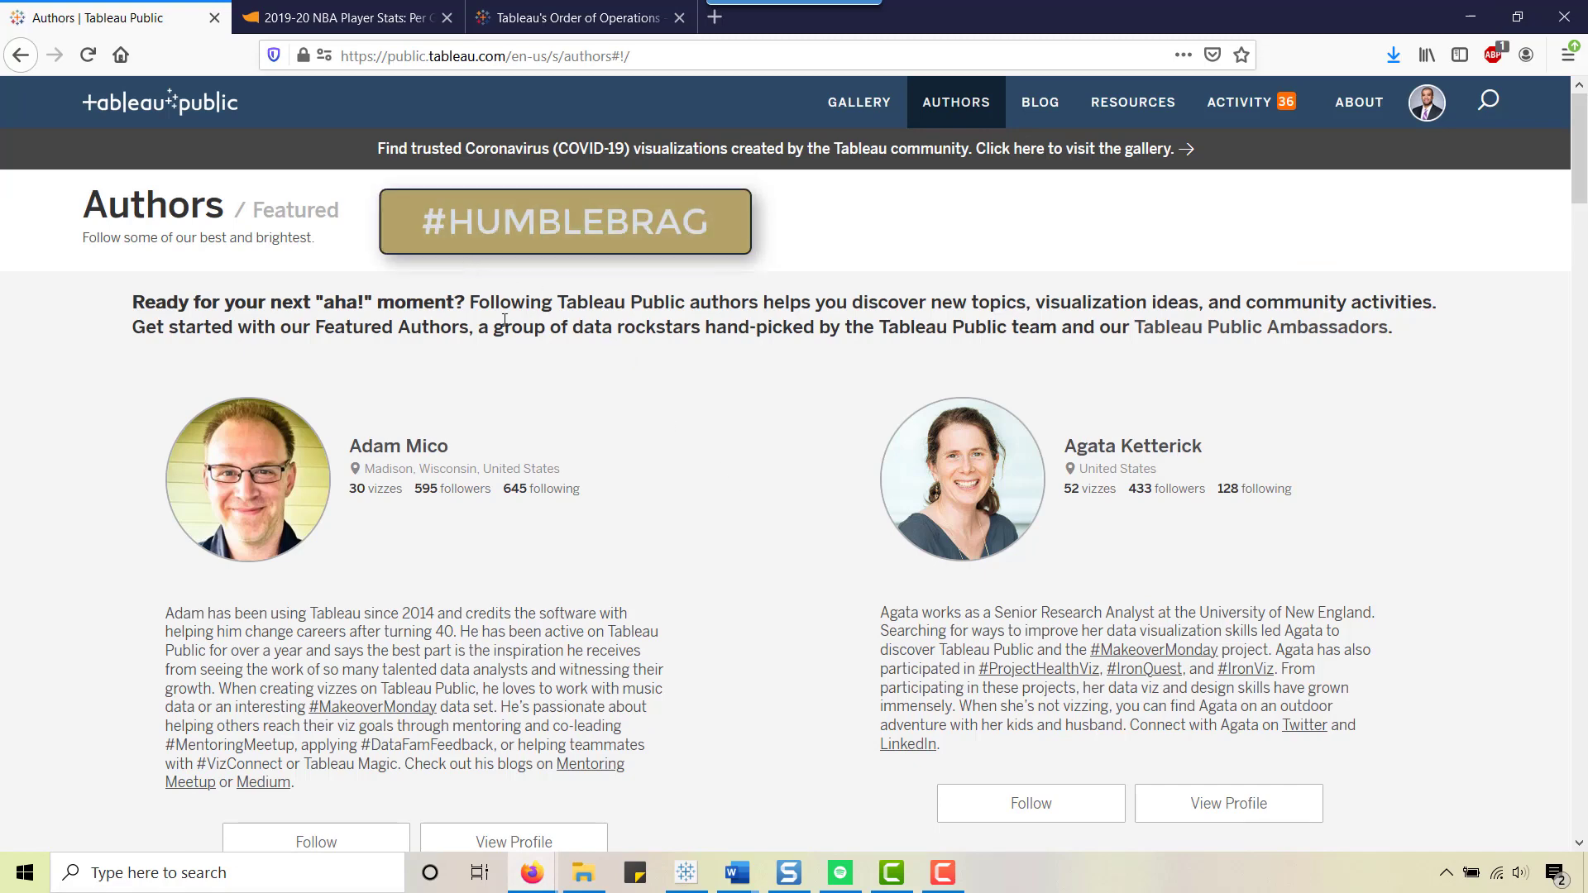
pyautogui.scroll(-5, 723, 465)
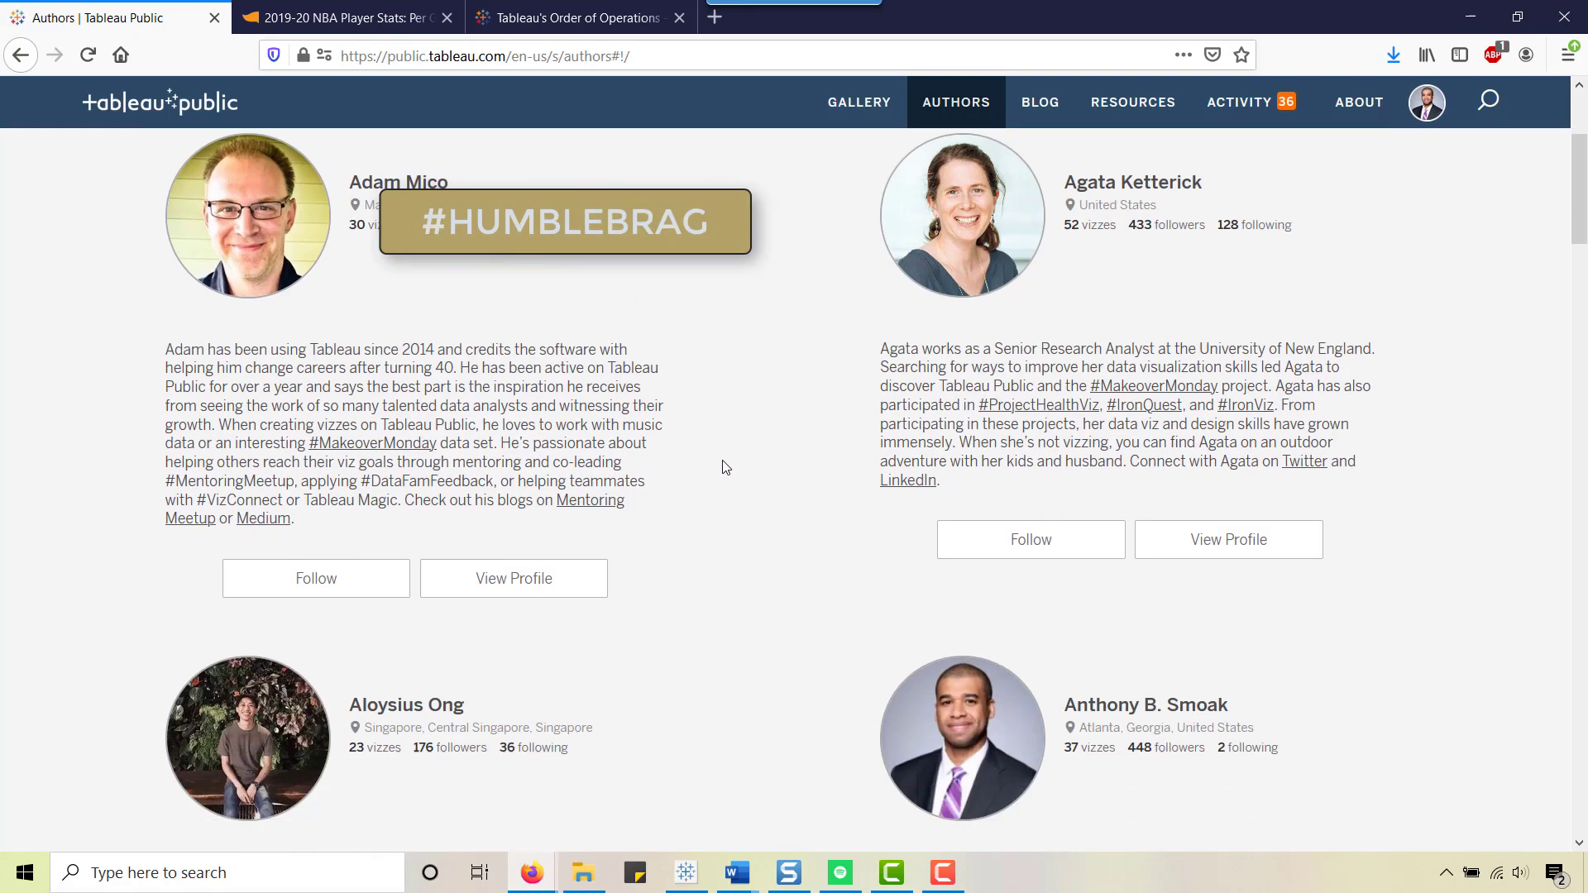
pyautogui.scroll(-3, 726, 468)
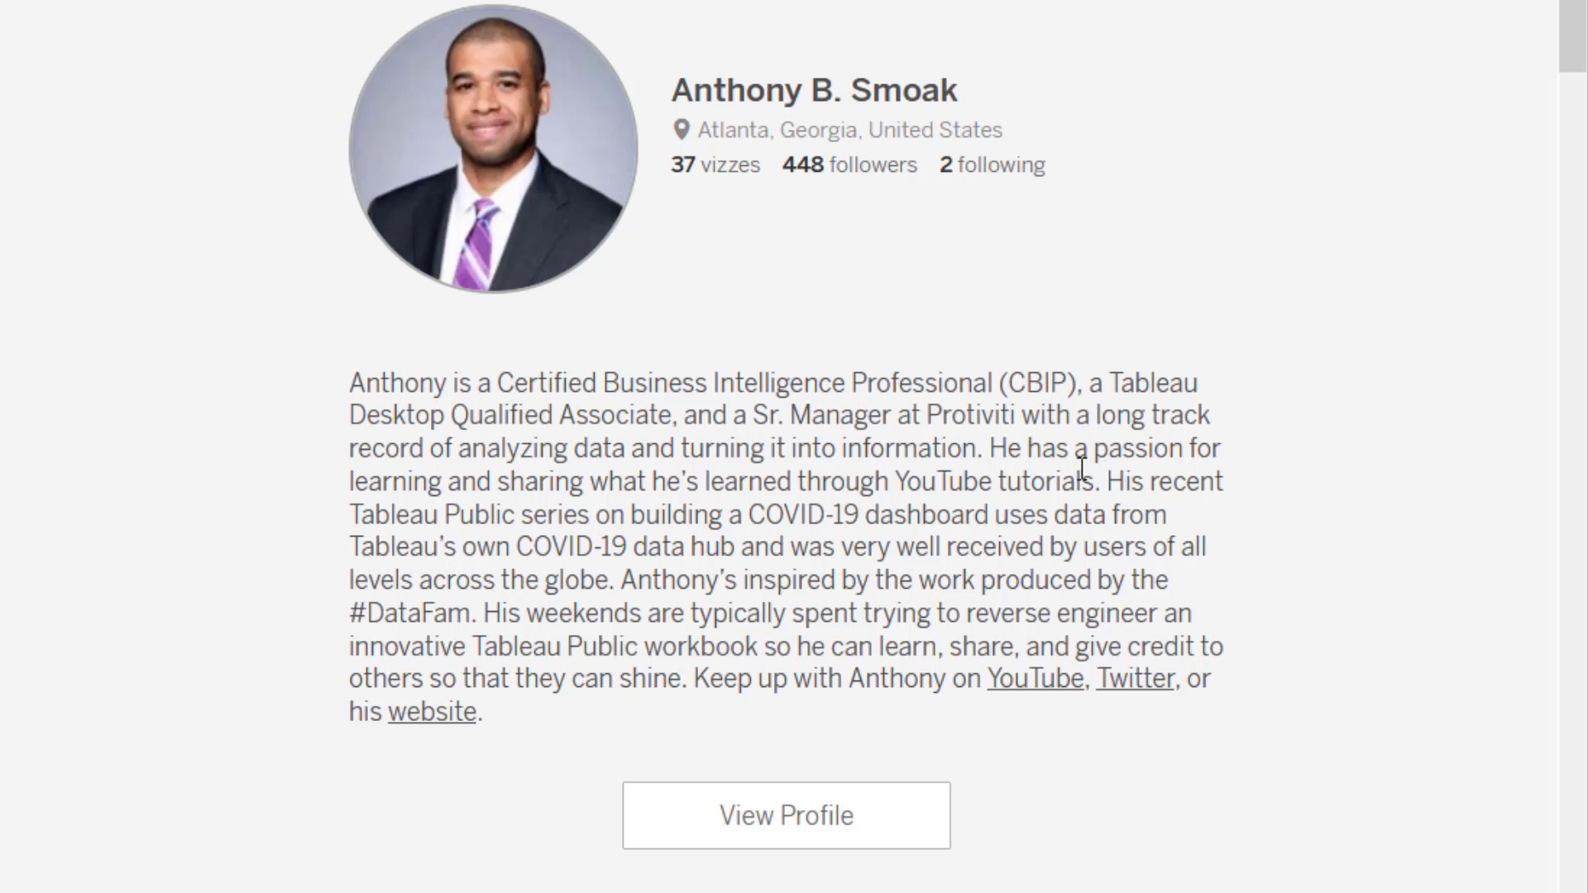
pyautogui.moveTo(527, 486); pyautogui.dragTo(736, 548)
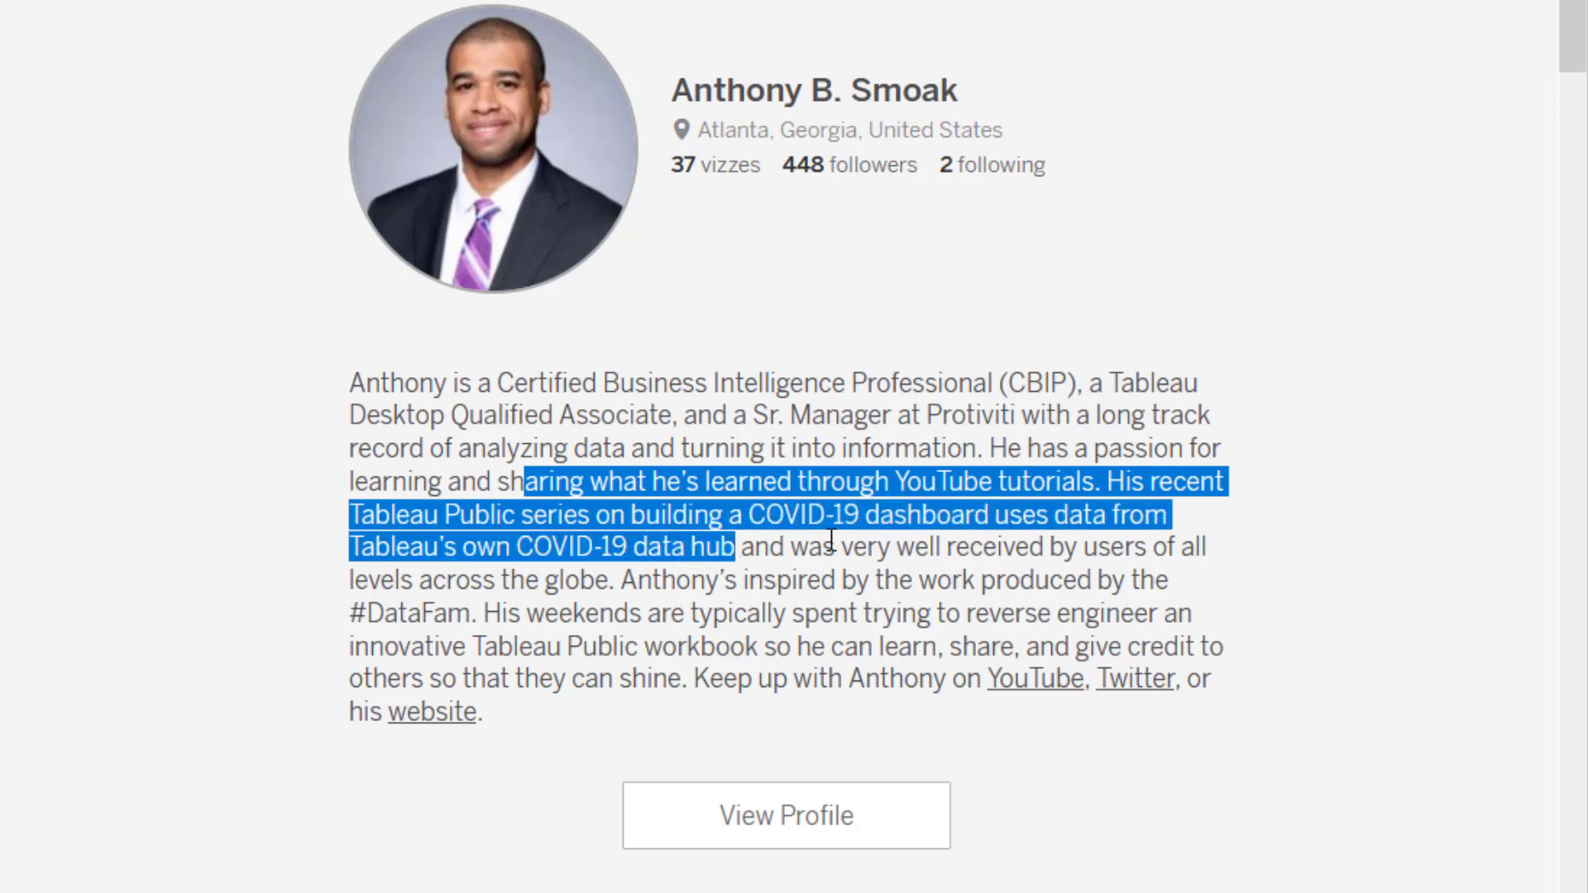
pyautogui.moveTo(831, 542); pyautogui.dragTo(623, 576)
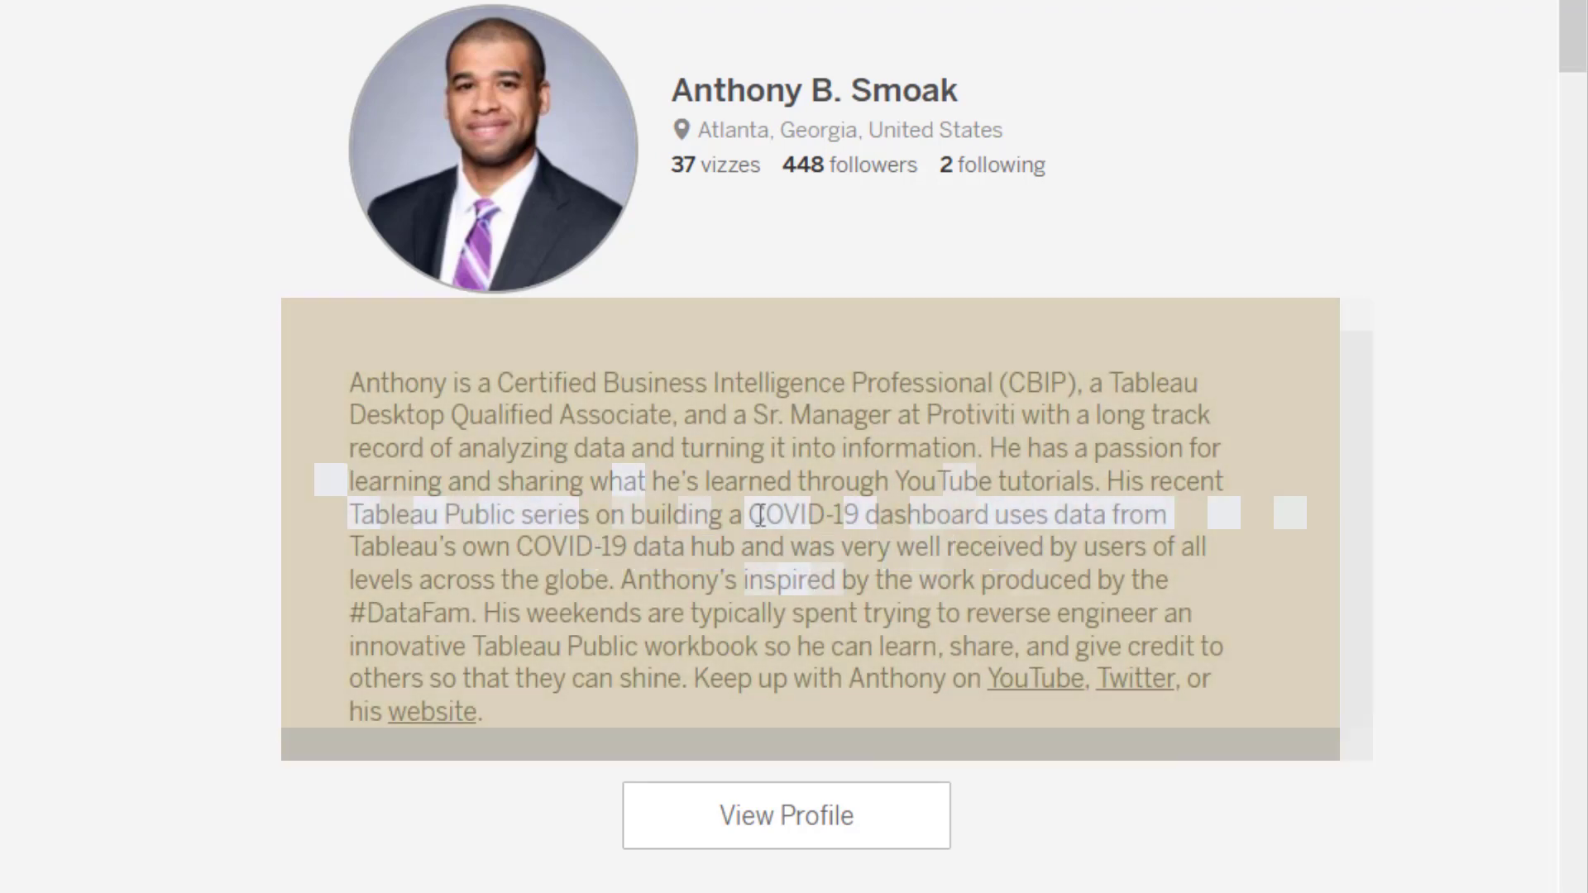
pyautogui.click(759, 515)
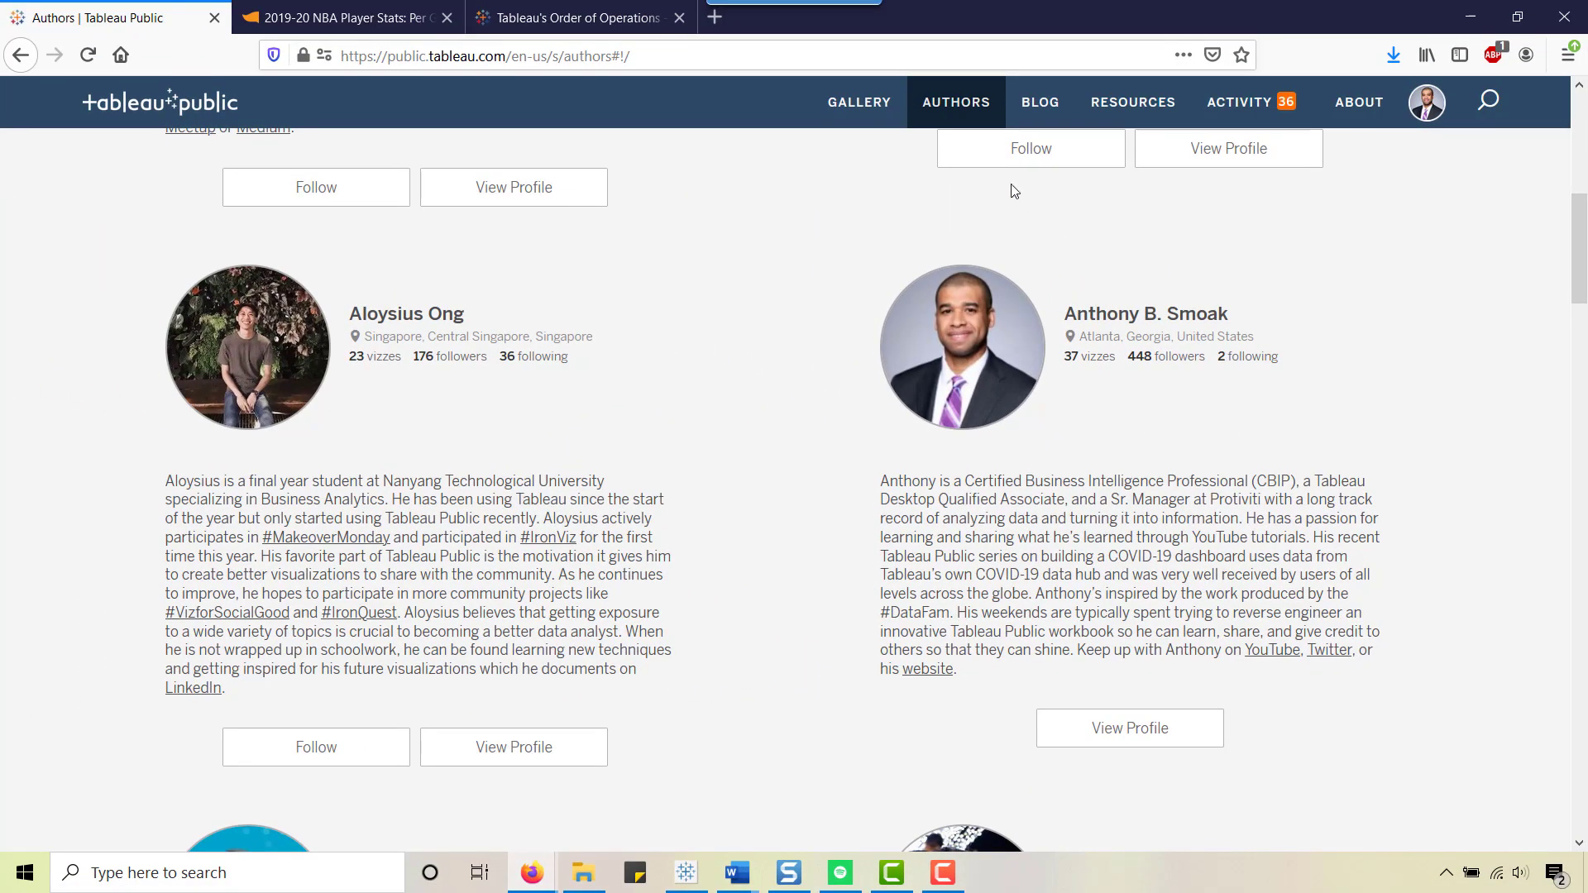
pyautogui.click(1471, 12)
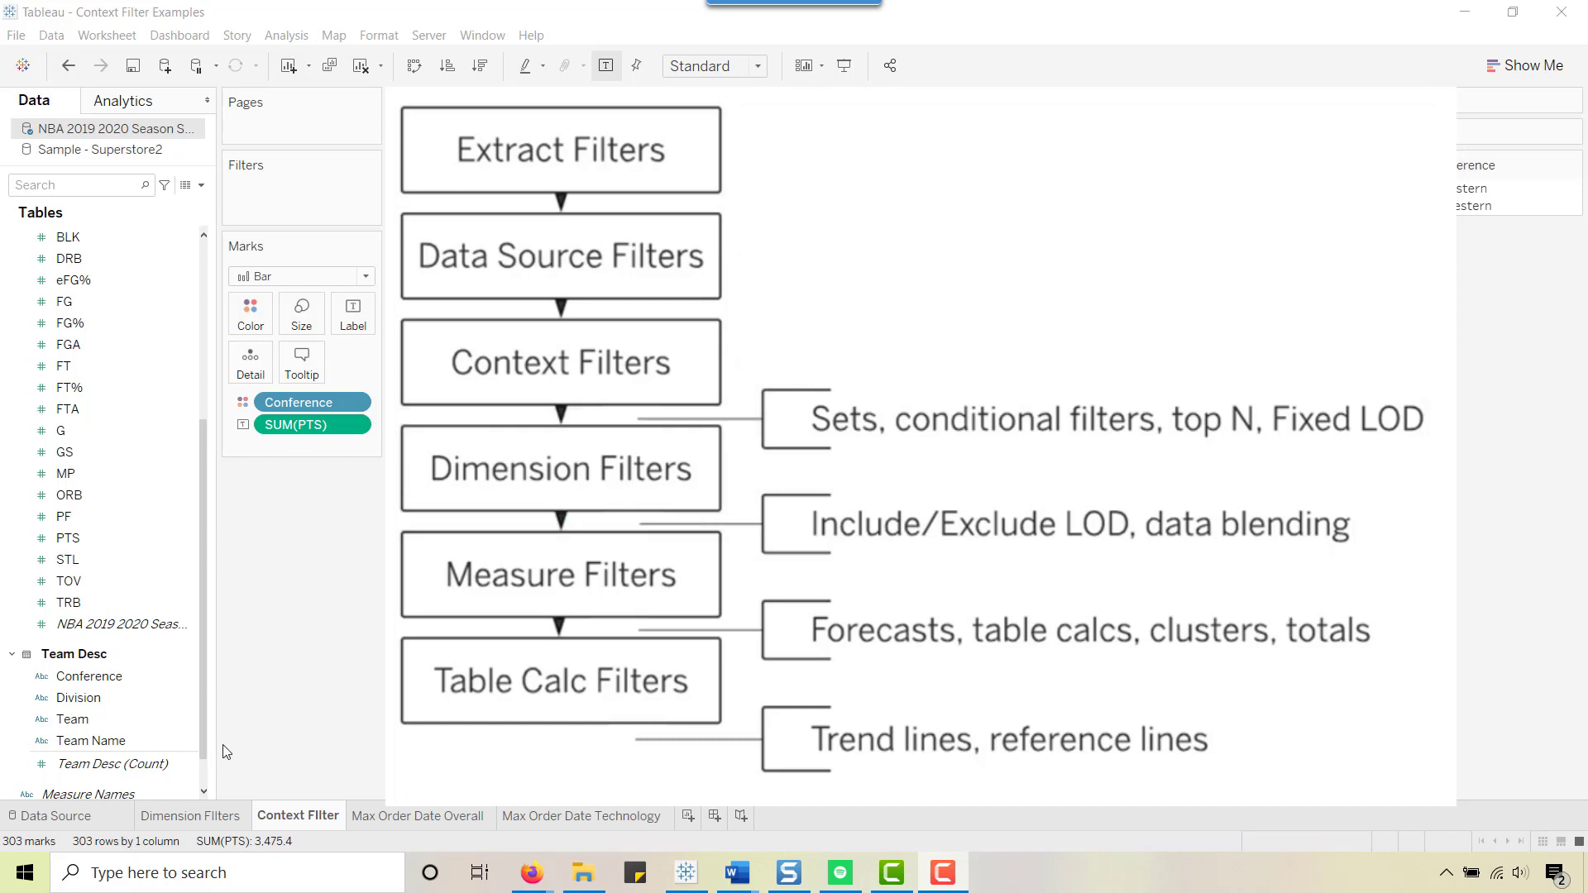
# On the Dimension Filters sheet, limit the Pos filter to PG only.
pyautogui.click(195, 817)
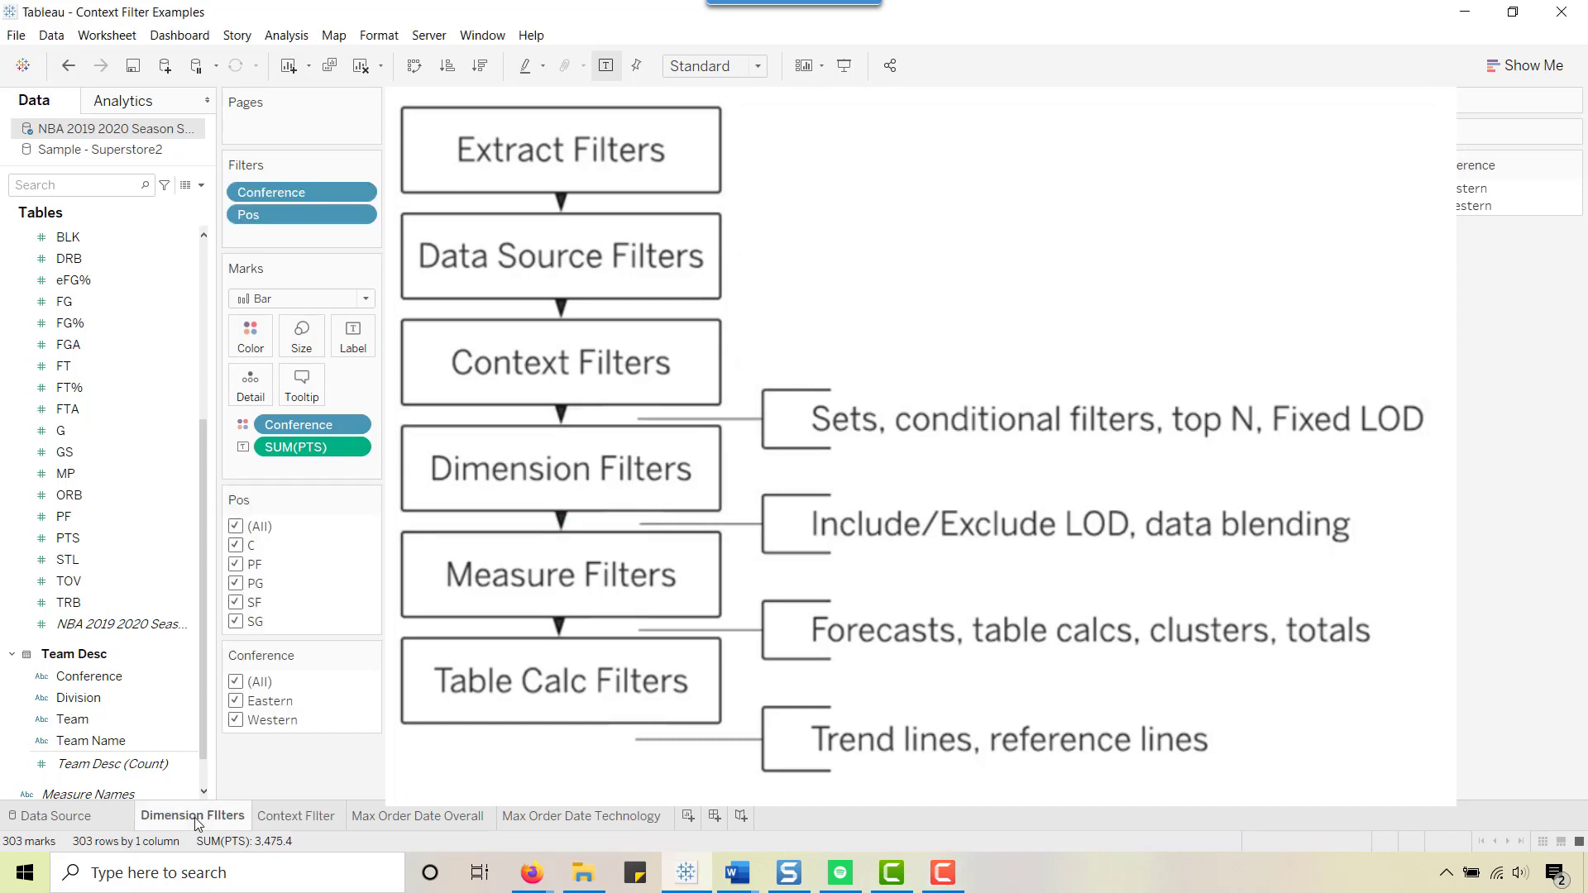
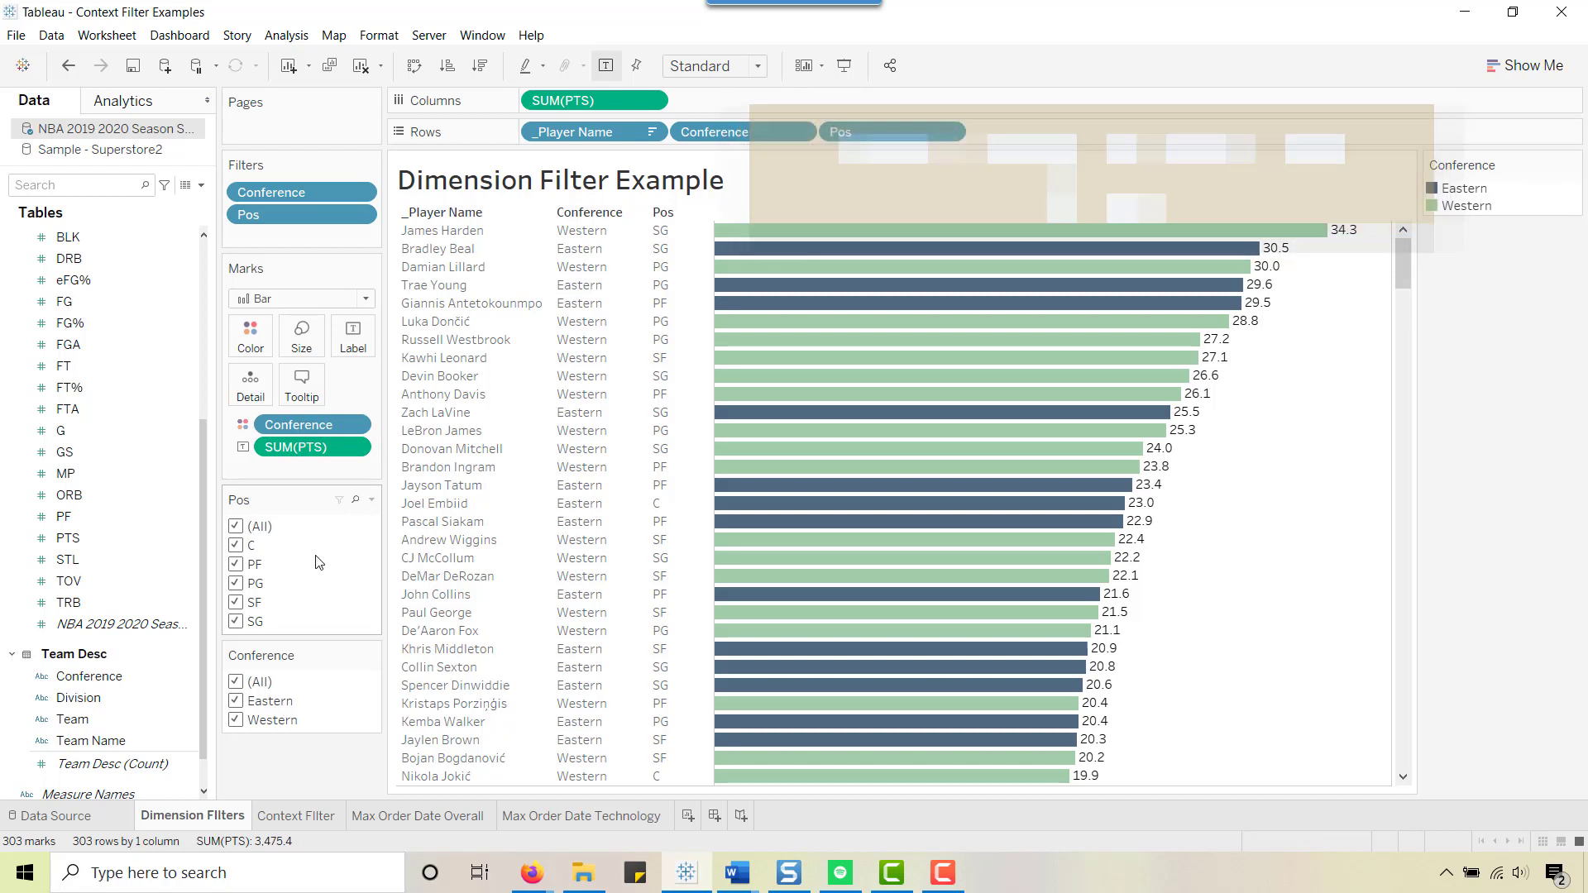
pyautogui.click(235, 530)
pyautogui.click(236, 584)
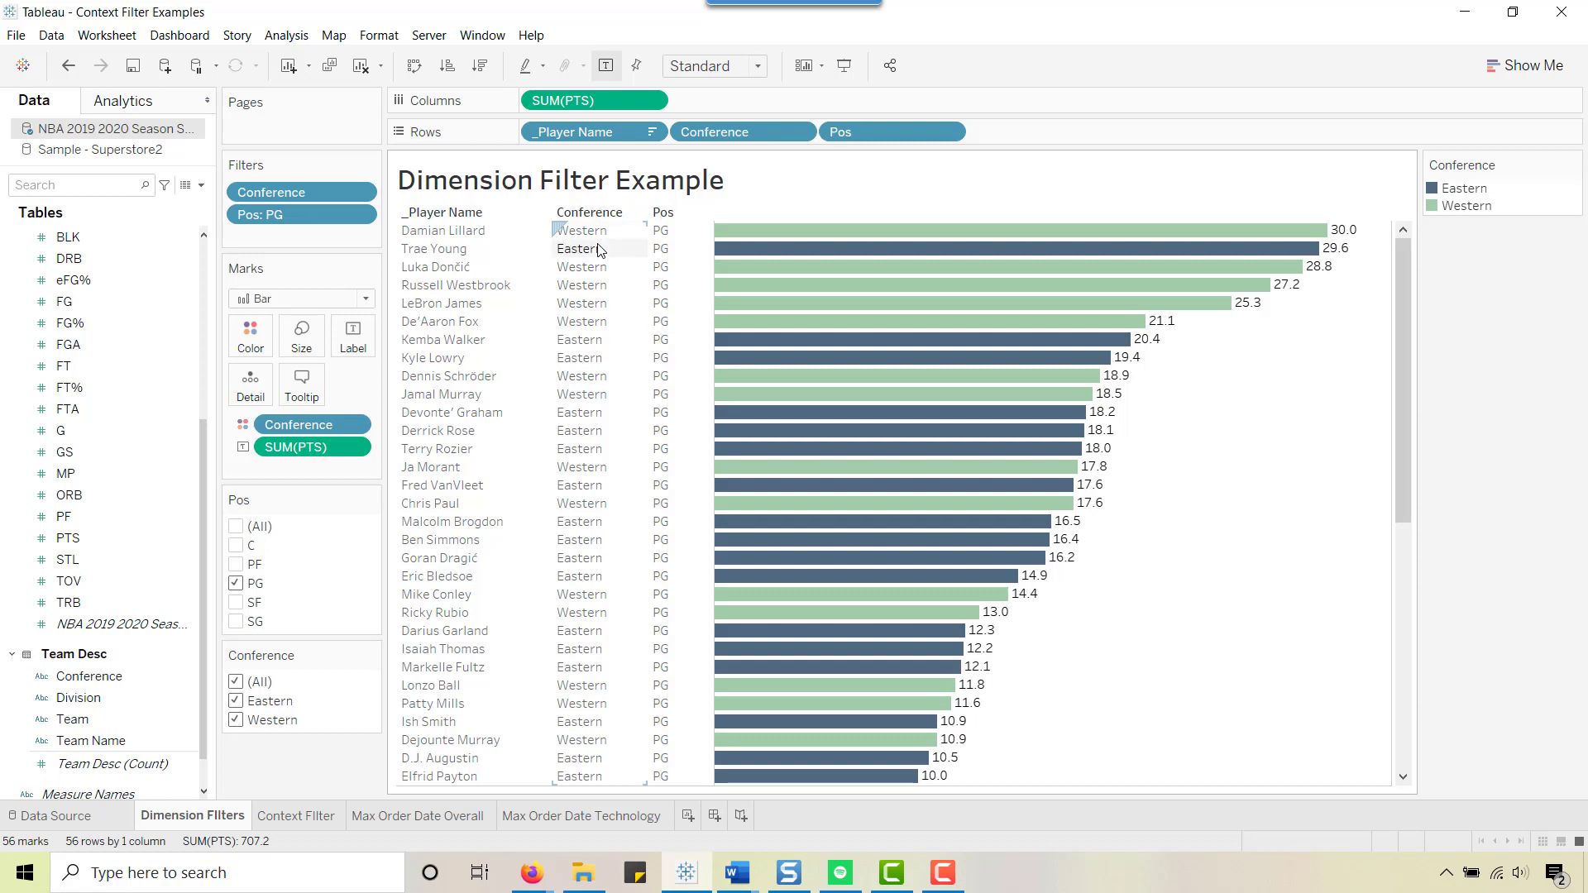
# Restore all positions in the Pos filter and limit the Conference filter to Eastern only.
pyautogui.click(240, 528)
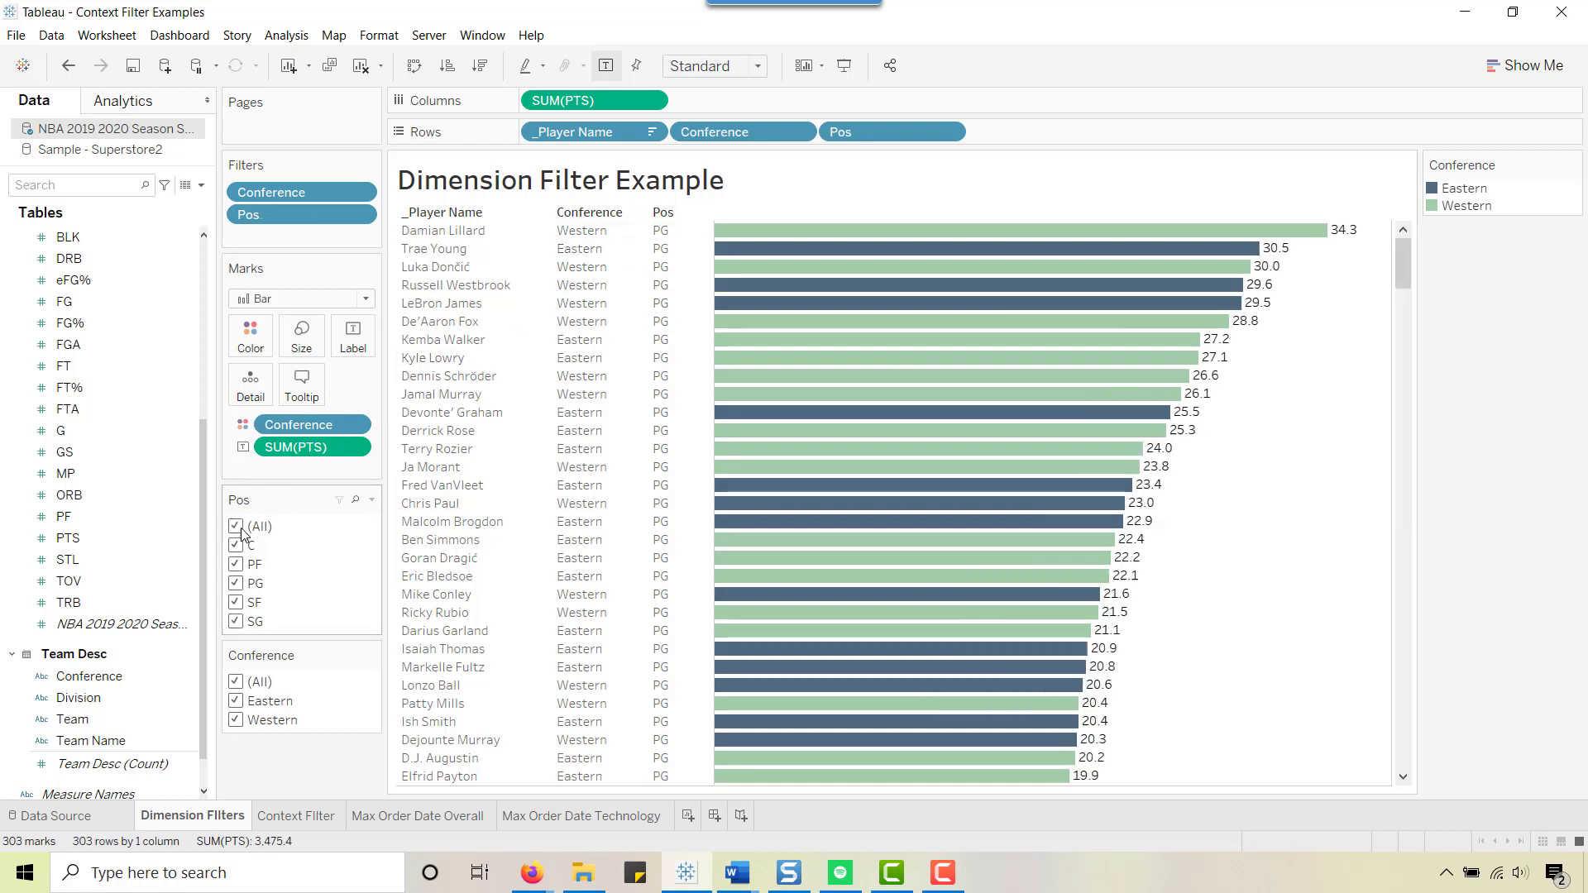
pyautogui.click(237, 683)
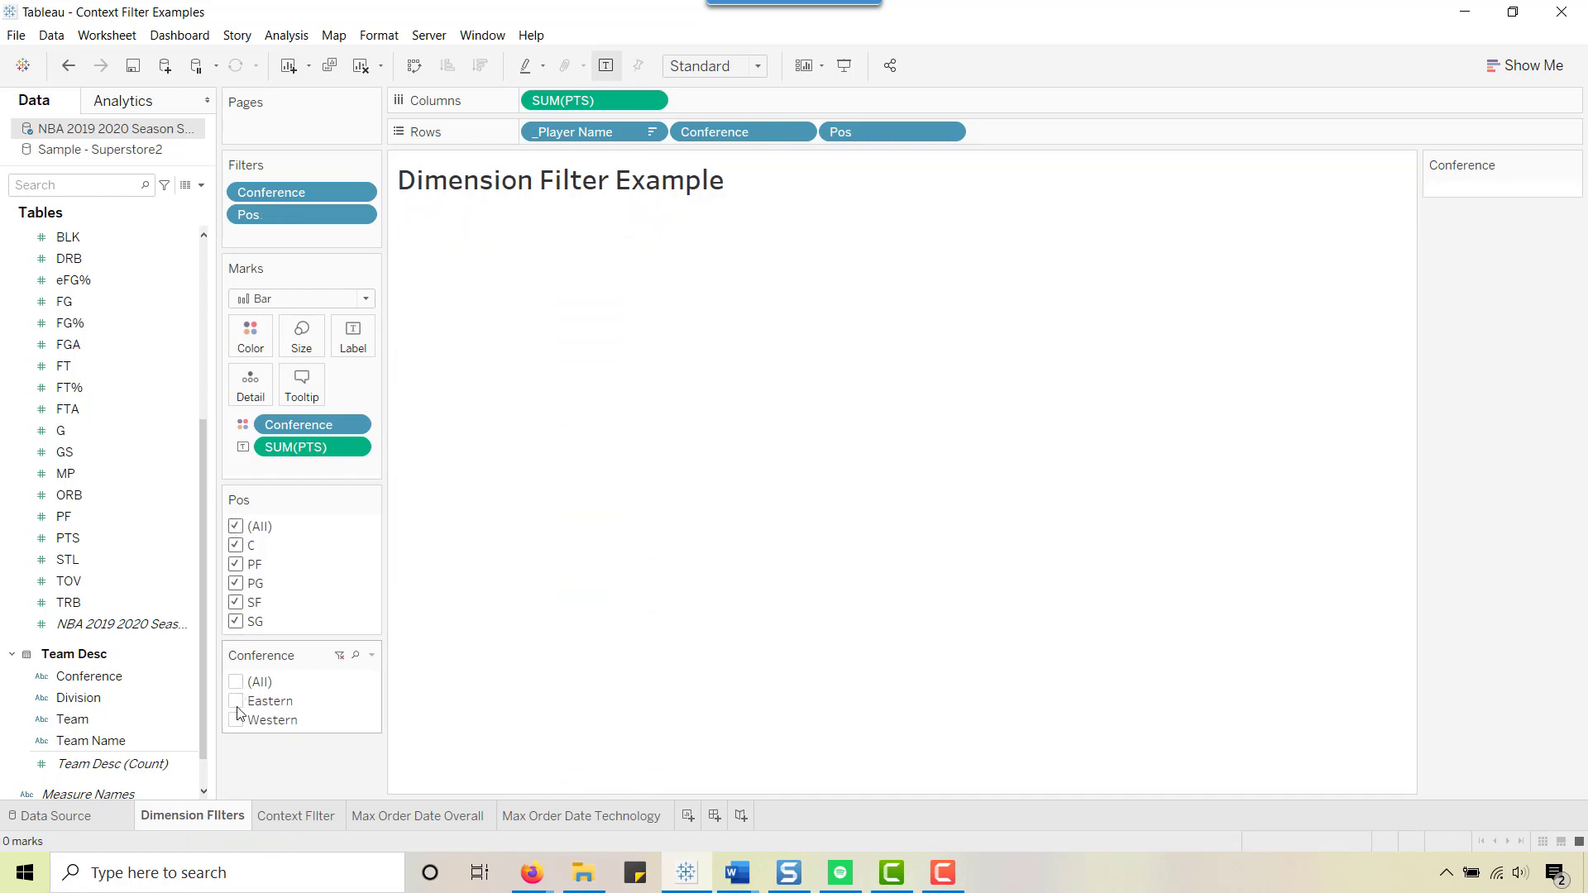
pyautogui.click(237, 702)
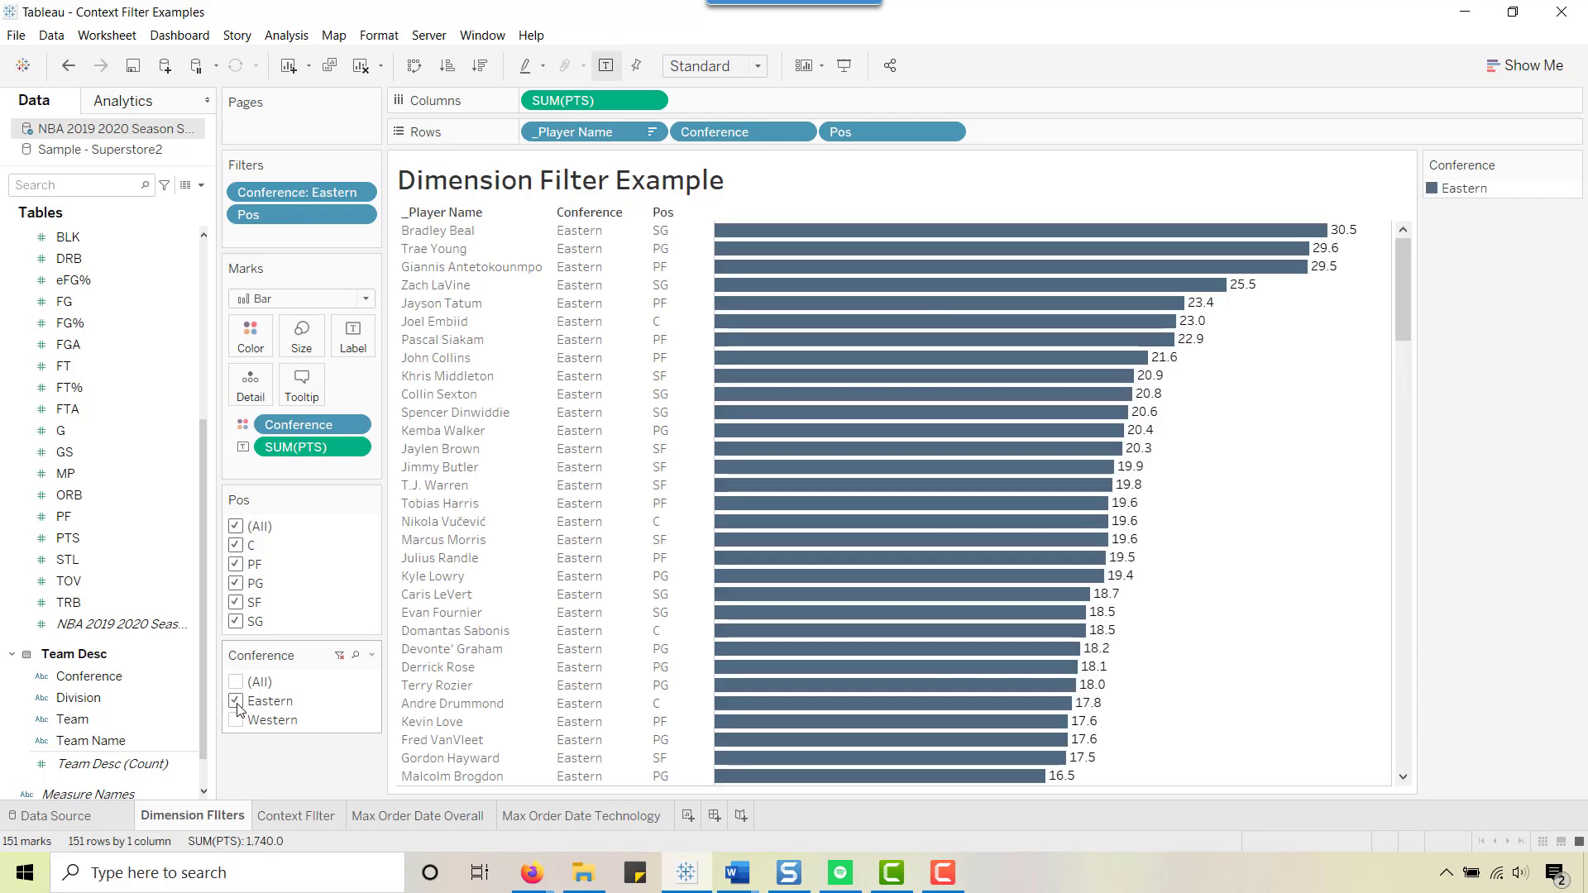
# Change the Conference filter from Eastern to Western, and include all conferences again.
pyautogui.click(236, 701)
pyautogui.click(236, 720)
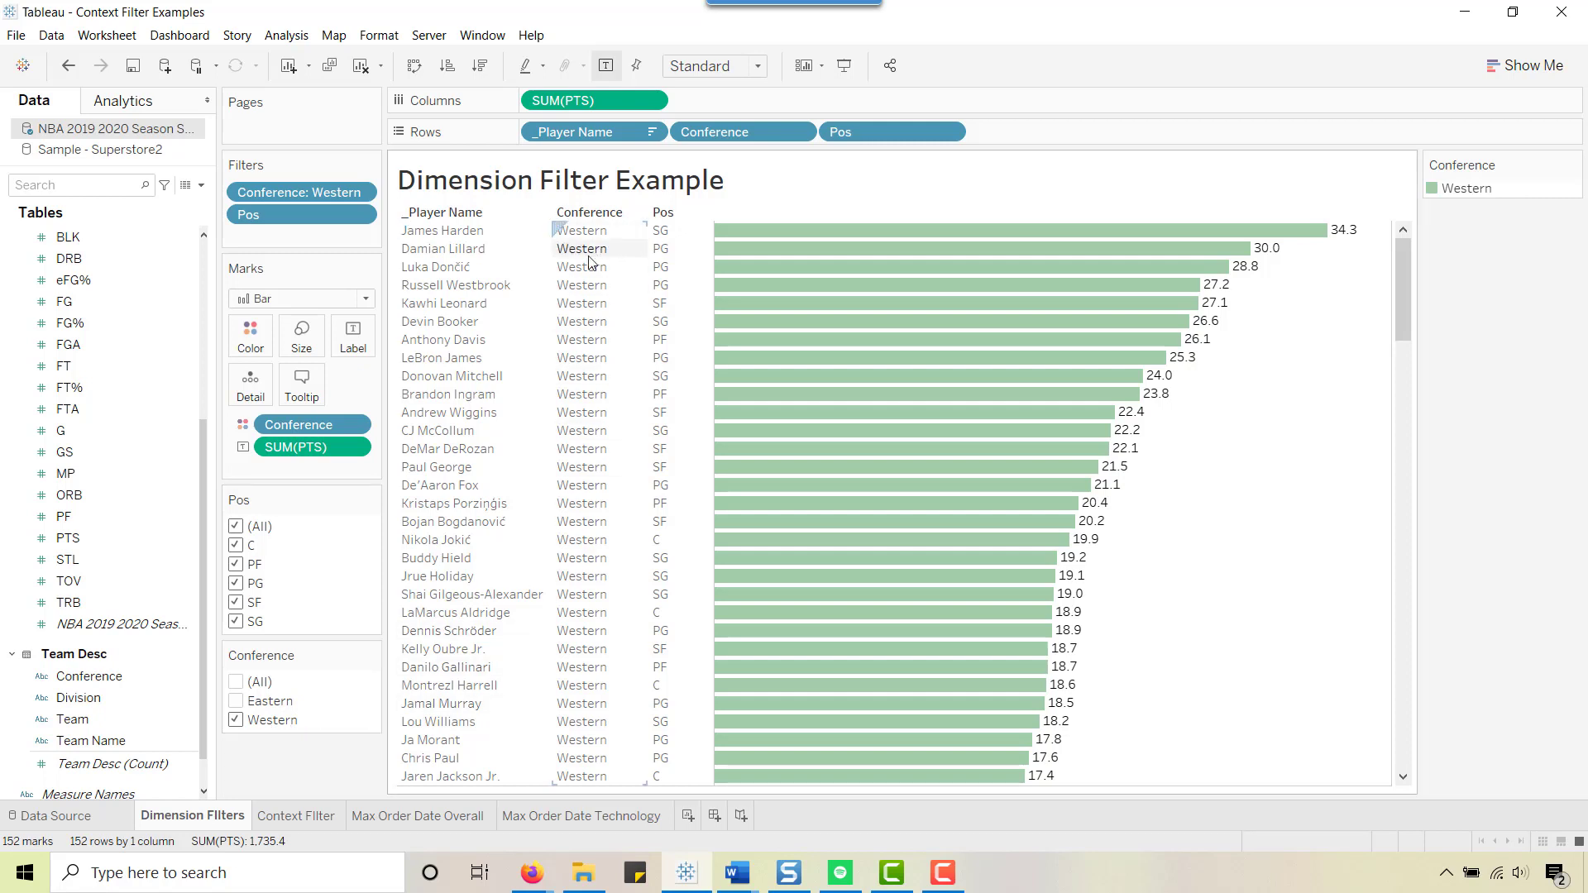
pyautogui.click(236, 682)
# Limit the Pos filter to PG and the Conference filter to Western on the Dimension Filters sheet.
pyautogui.click(236, 527)
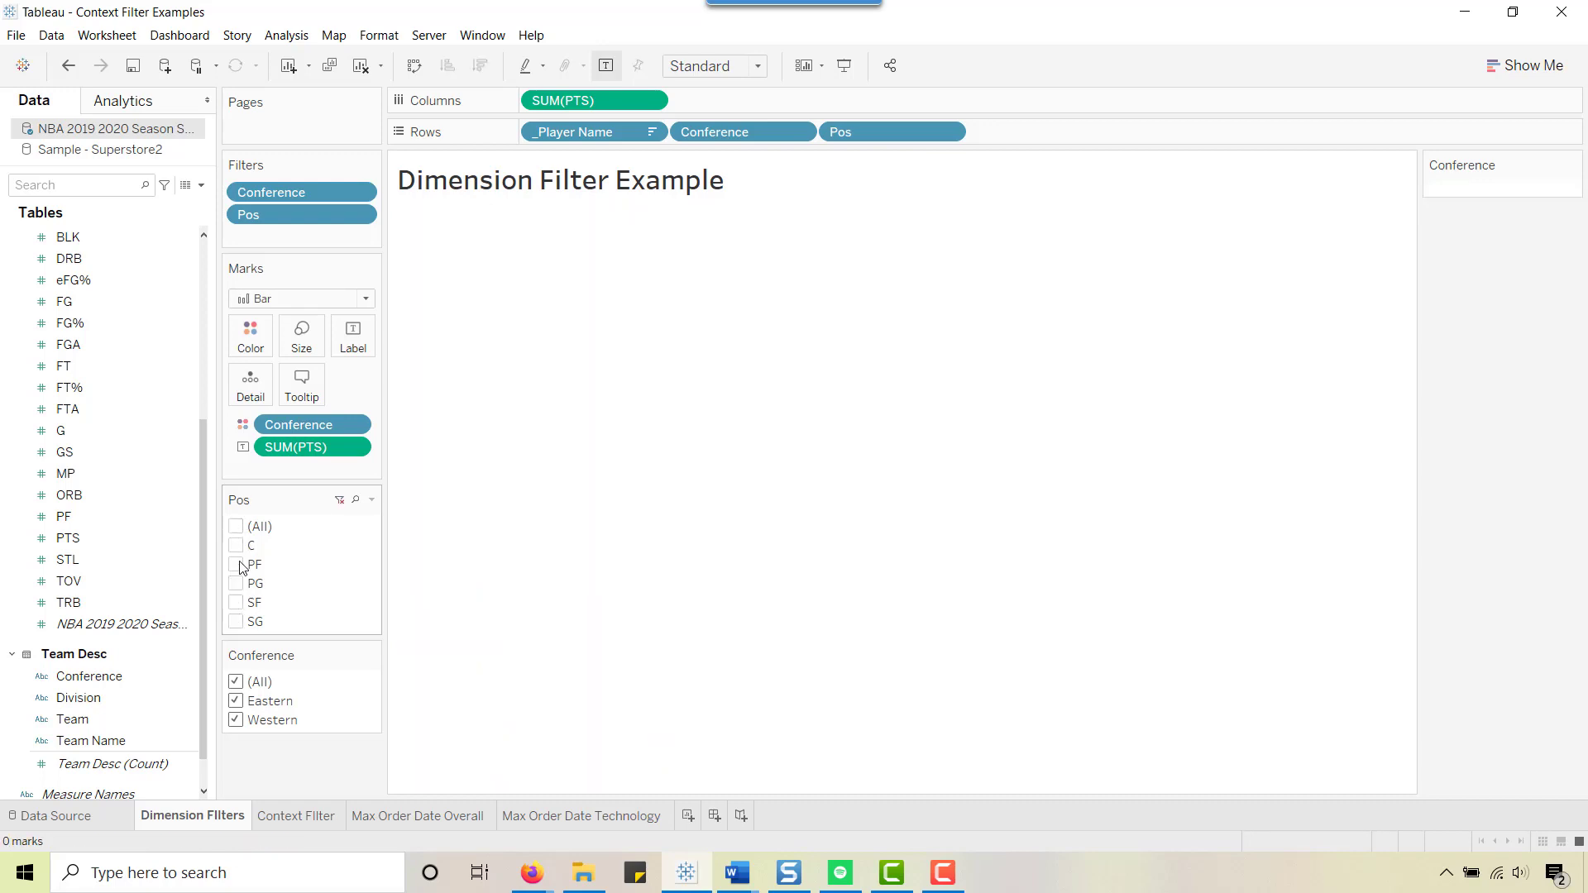
pyautogui.click(237, 584)
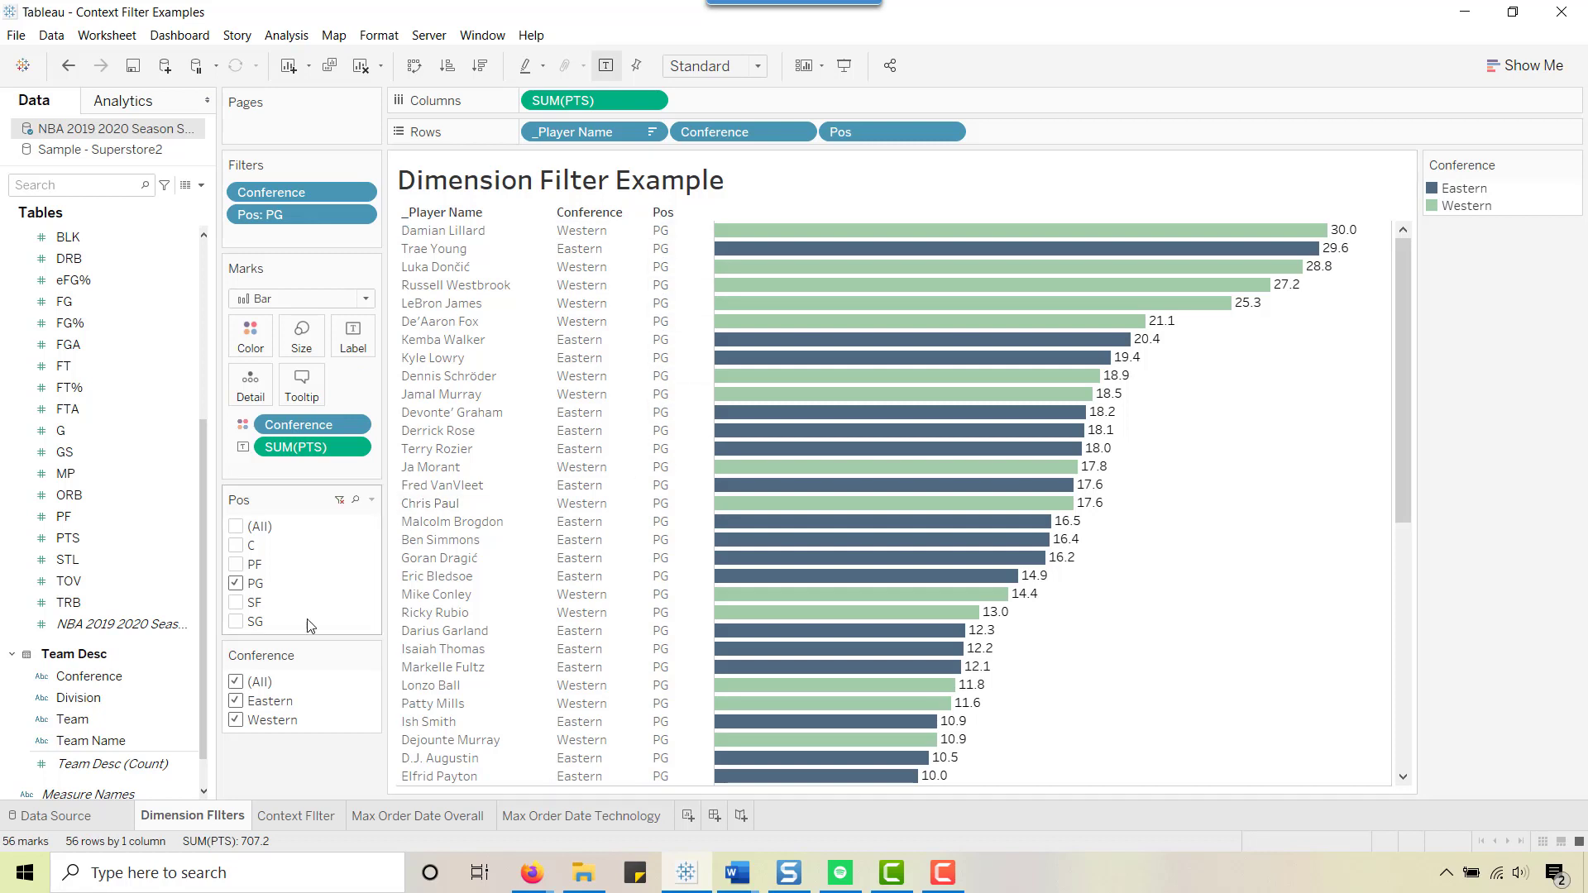
pyautogui.click(236, 683)
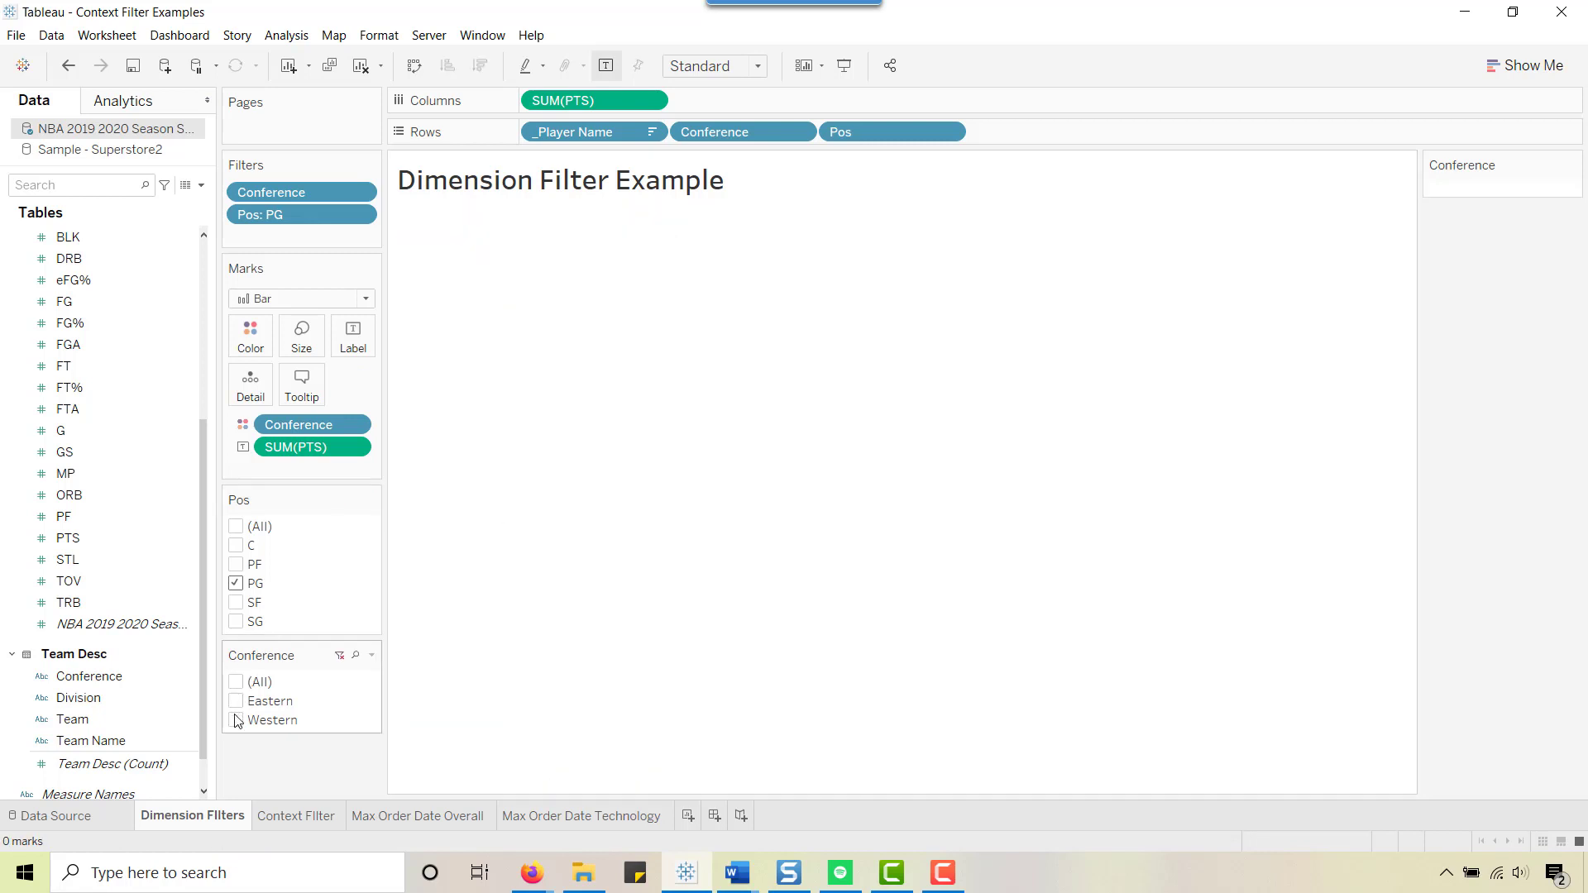
pyautogui.click(237, 722)
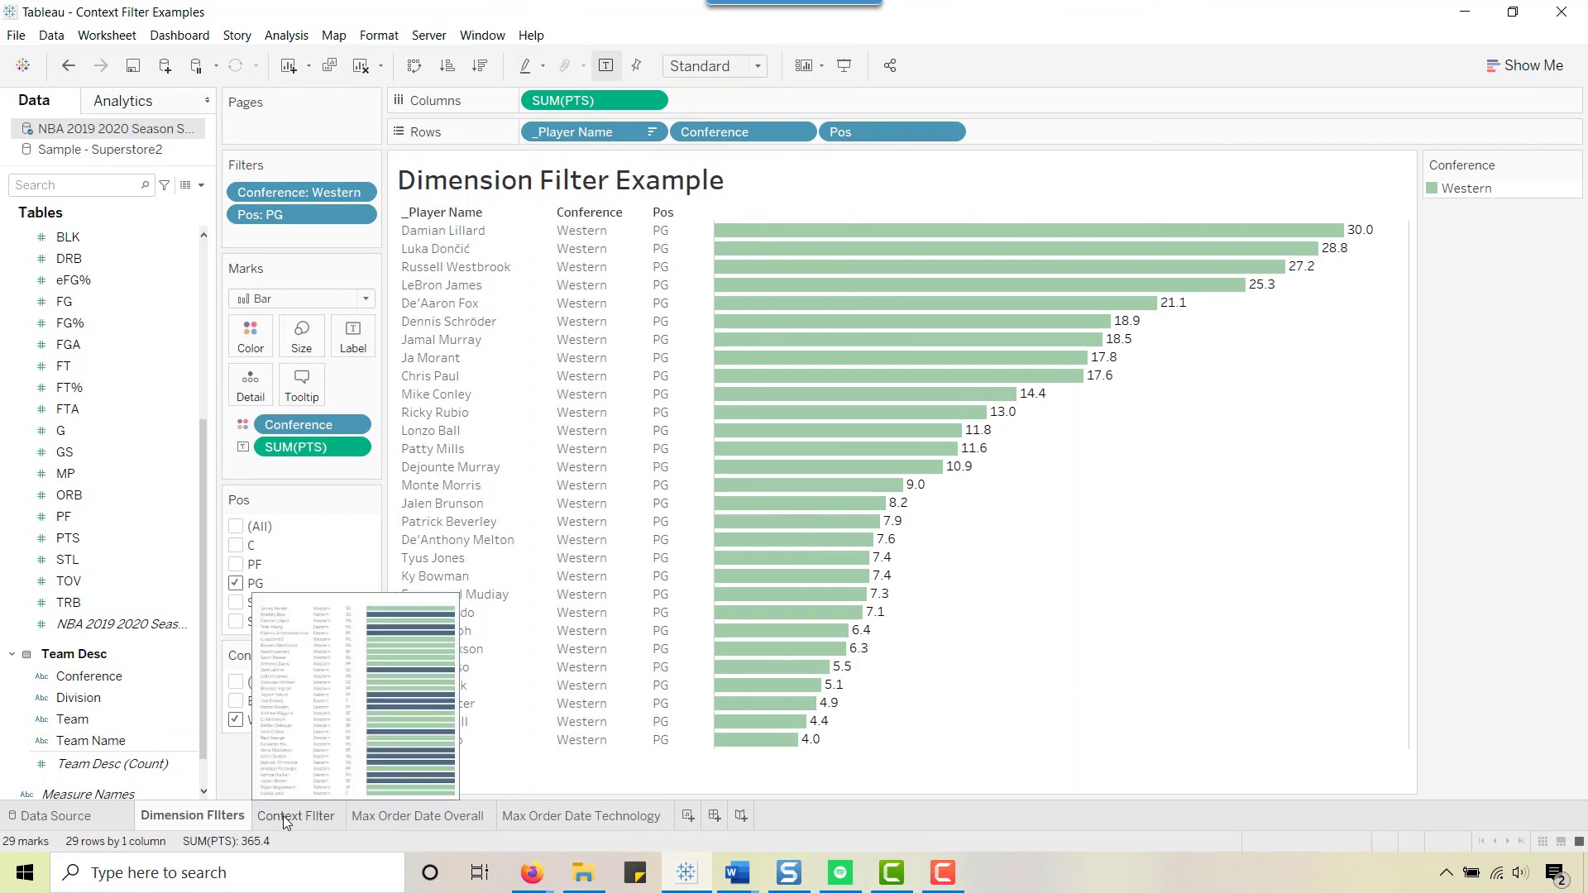
# On the Context Filter sheet, filter _Player Name by field to the top 15 by sum of PTS.
pyautogui.click(284, 817)
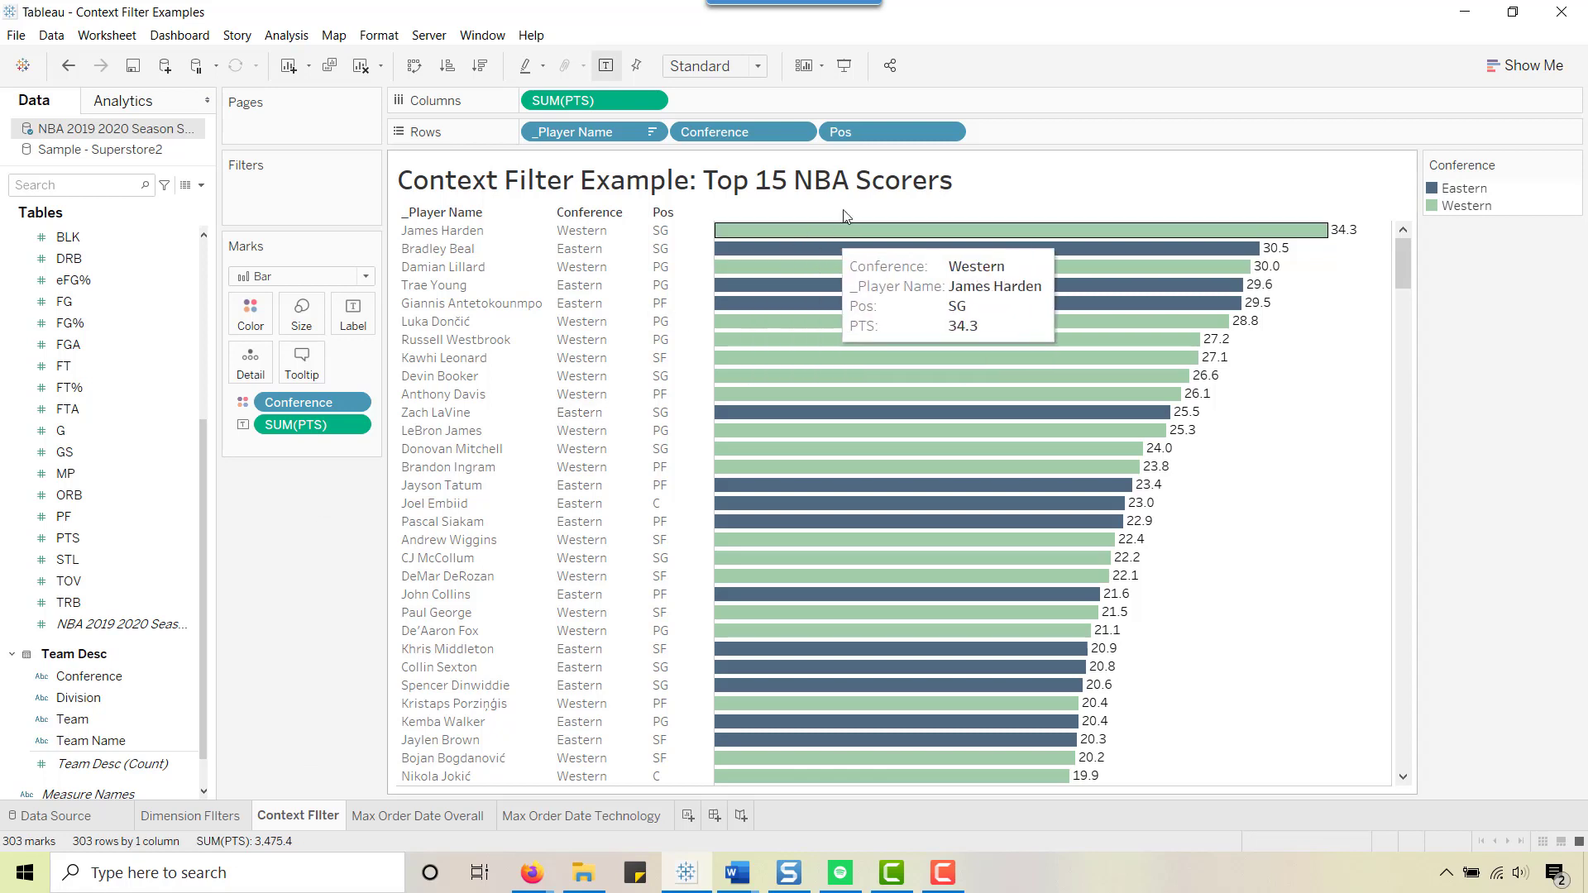
pyautogui.moveTo(1398, 262)
pyautogui.mouseDown()
pyautogui.moveTo(1398, 708)
pyautogui.moveTo(1419, 248)
pyautogui.mouseUp()
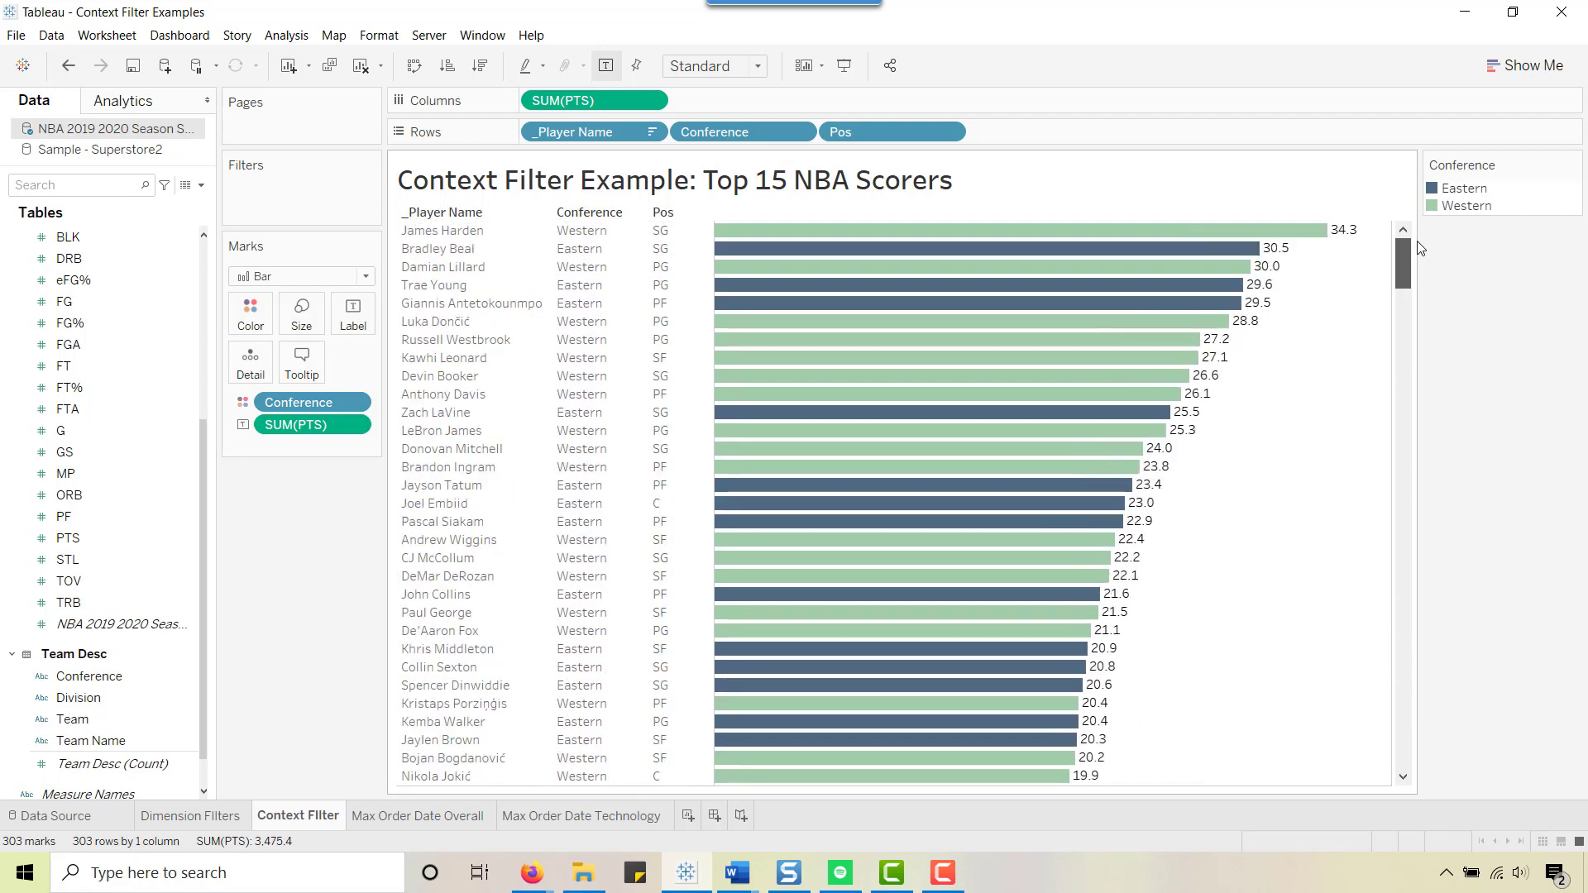
pyautogui.rightClick(576, 132)
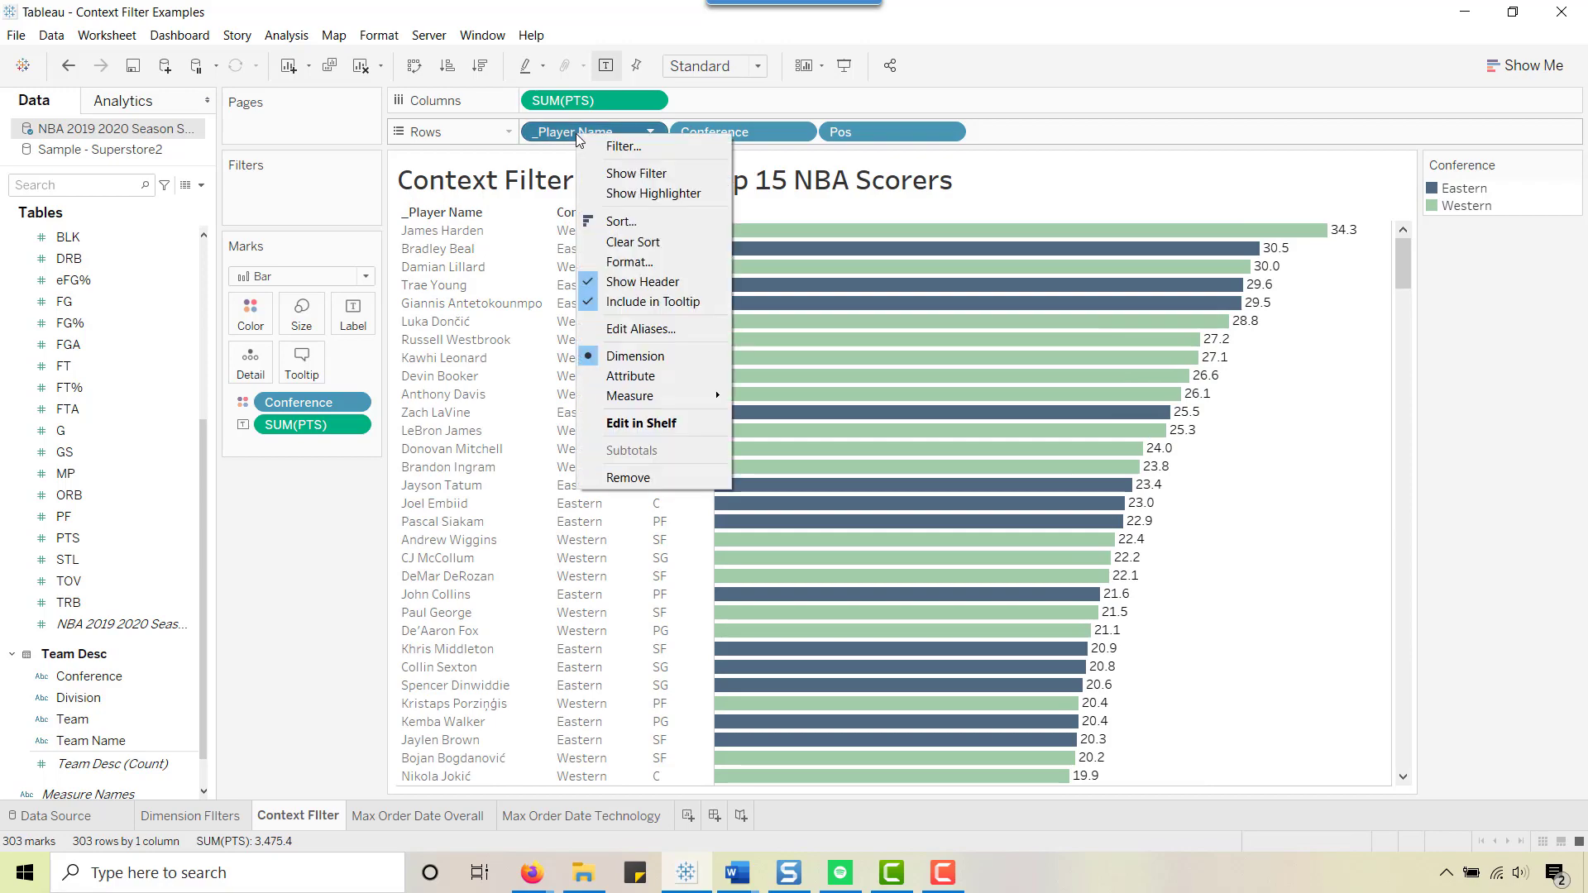
pyautogui.click(622, 146)
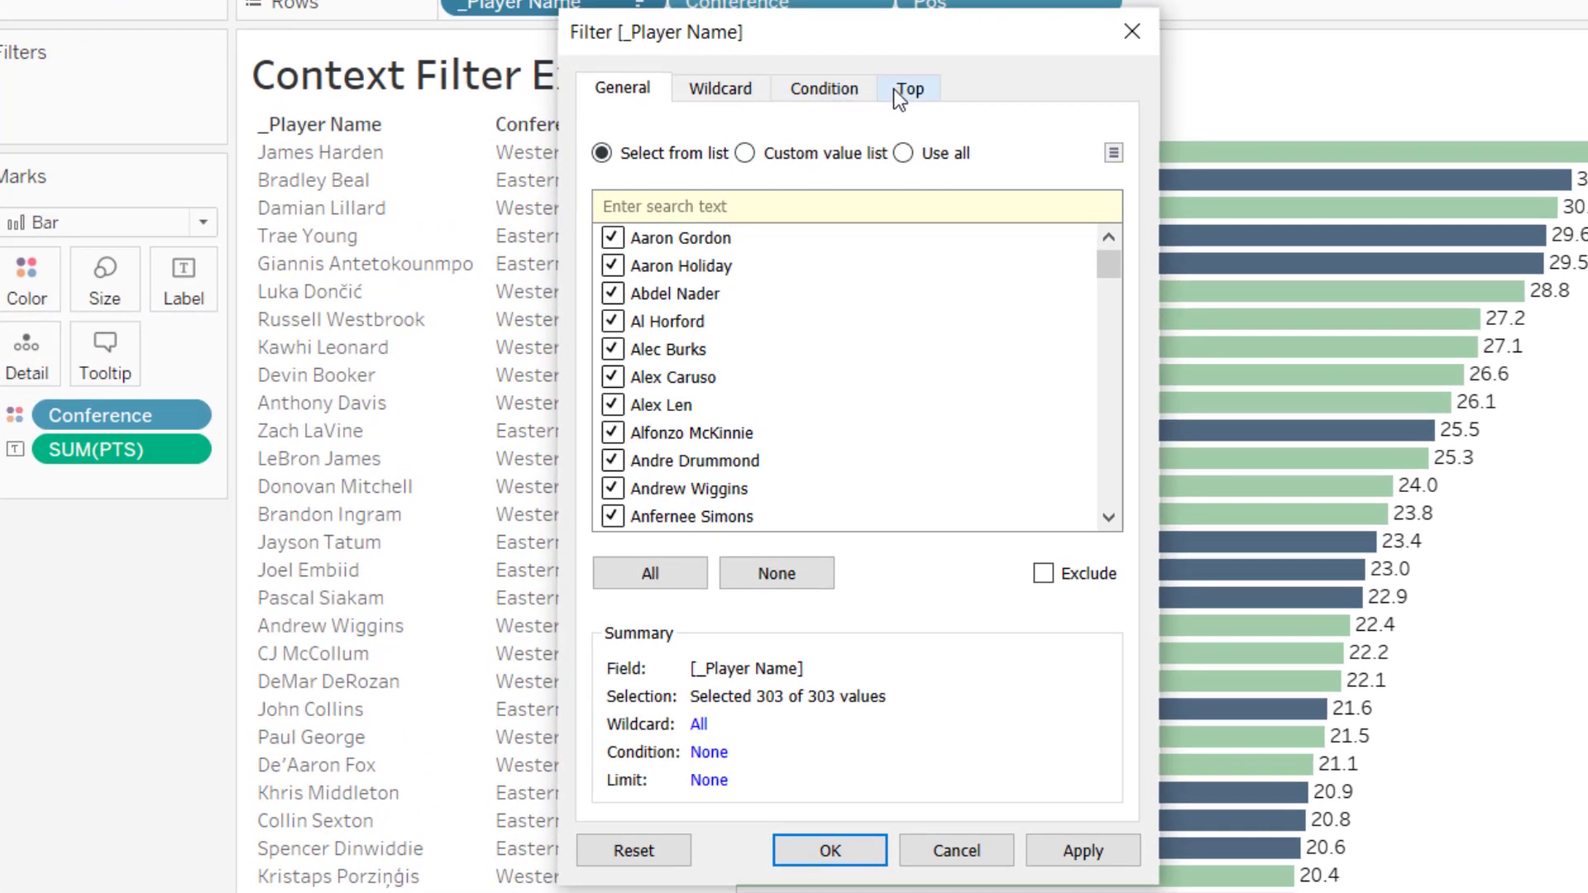
pyautogui.click(913, 89)
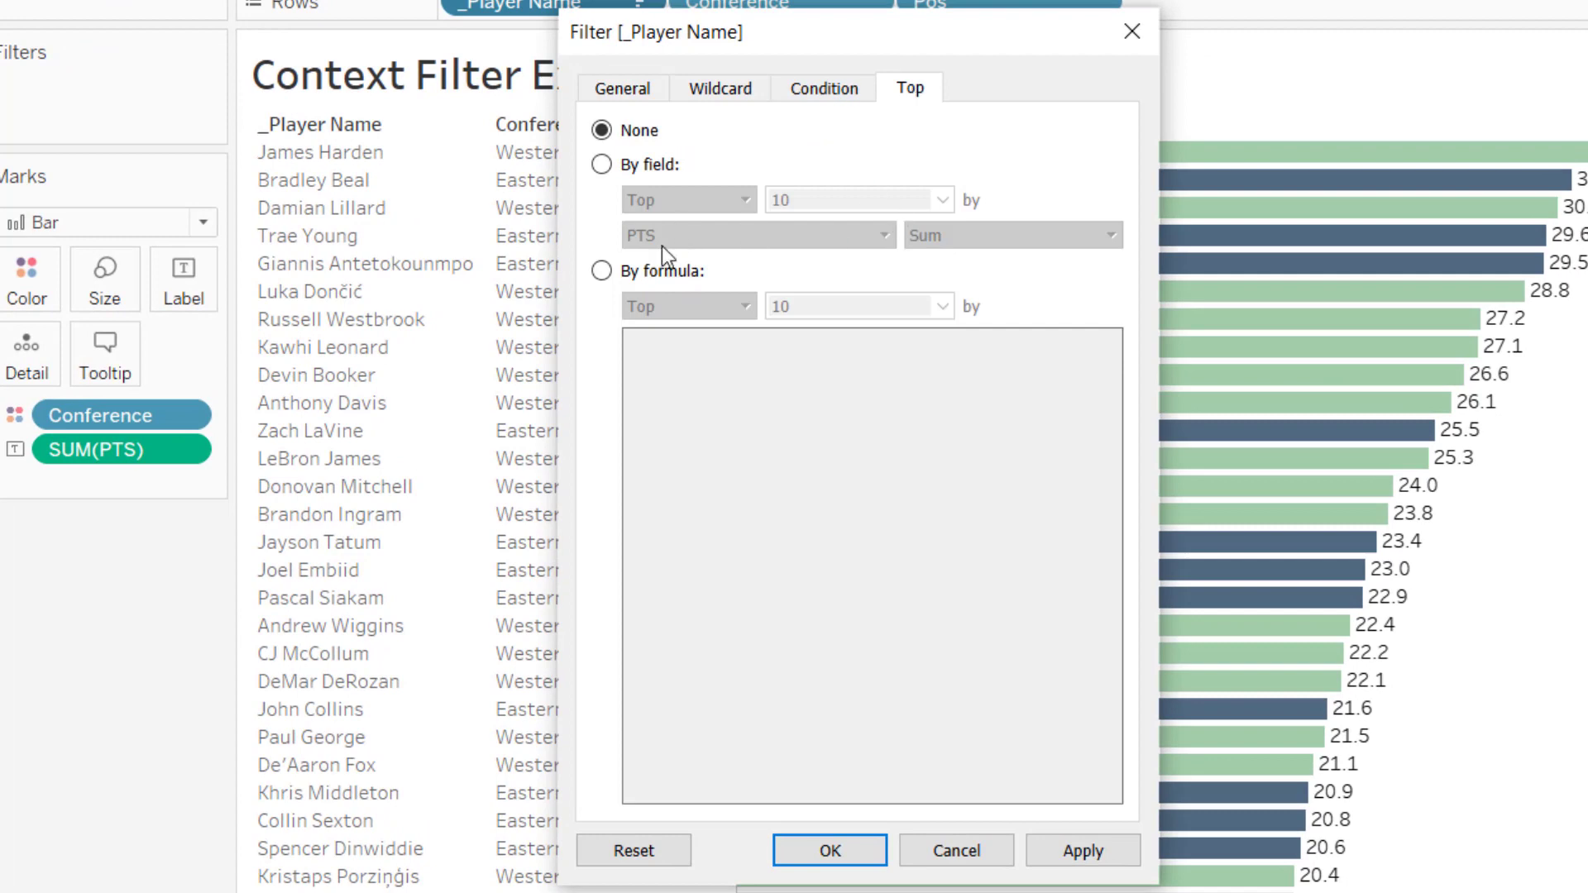
pyautogui.click(601, 165)
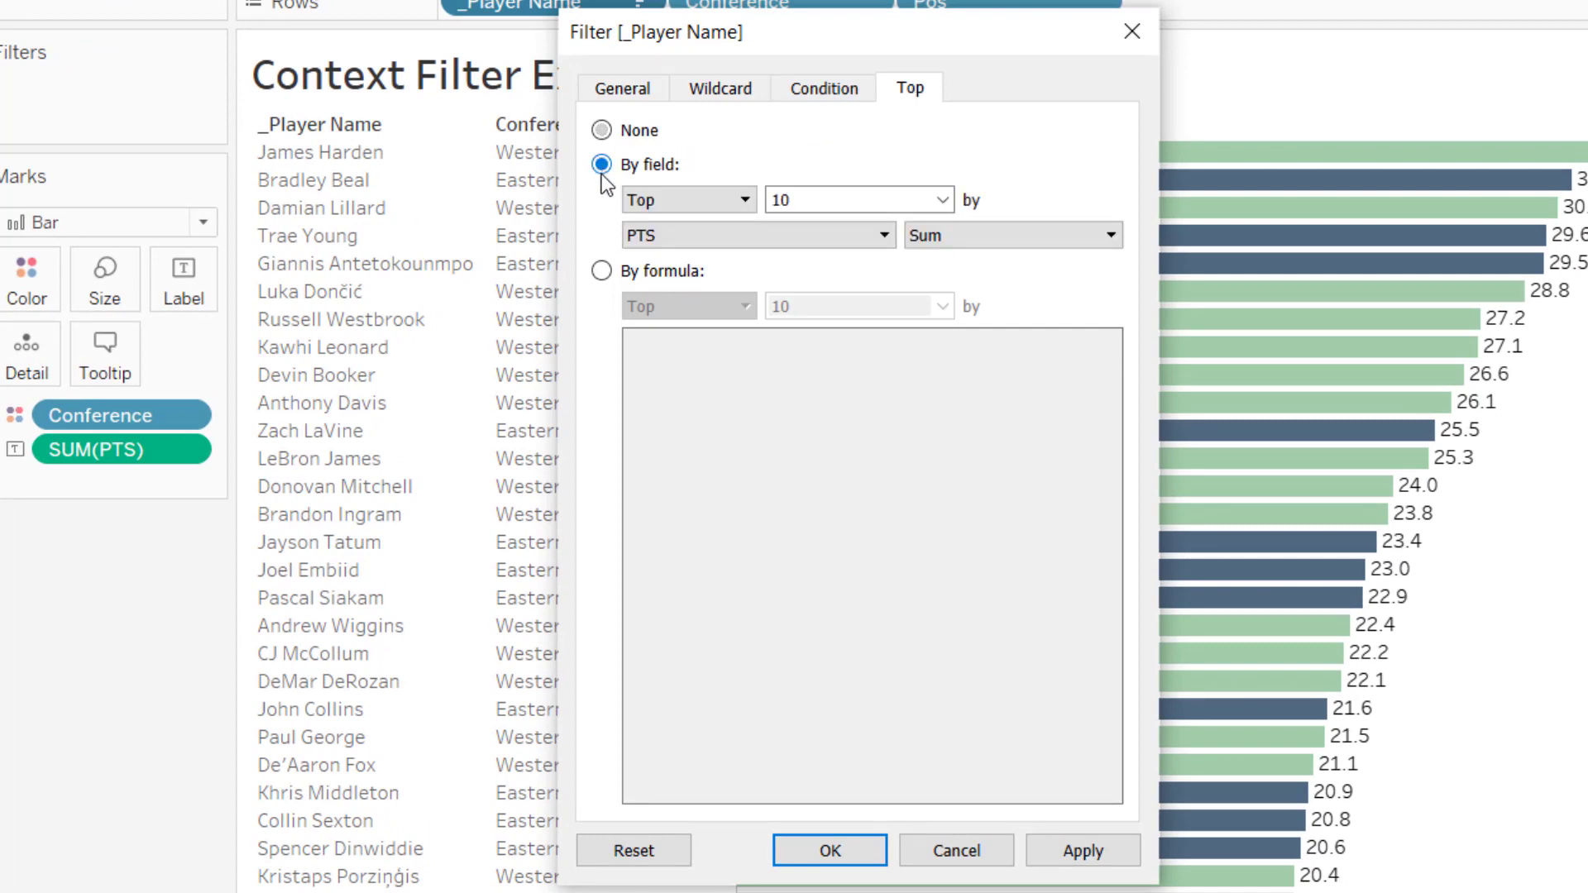
pyautogui.click(942, 200)
pyautogui.click(884, 221)
pyautogui.click(1072, 849)
pyautogui.click(829, 851)
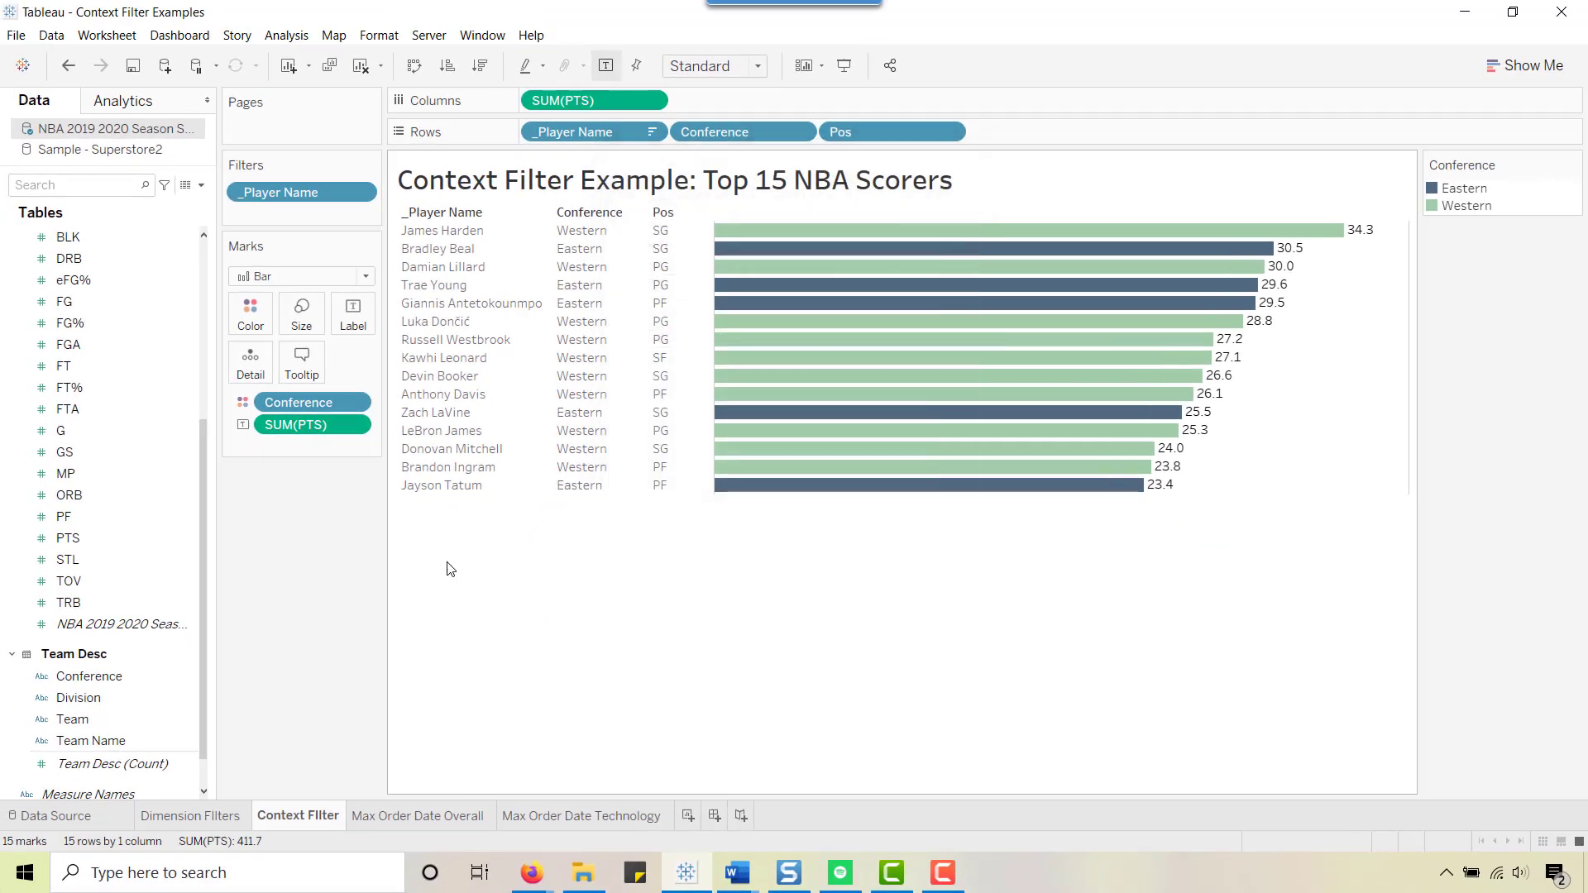
# Set the bar chart of top scorers to fit the Entire View.
pyautogui.click(757, 66)
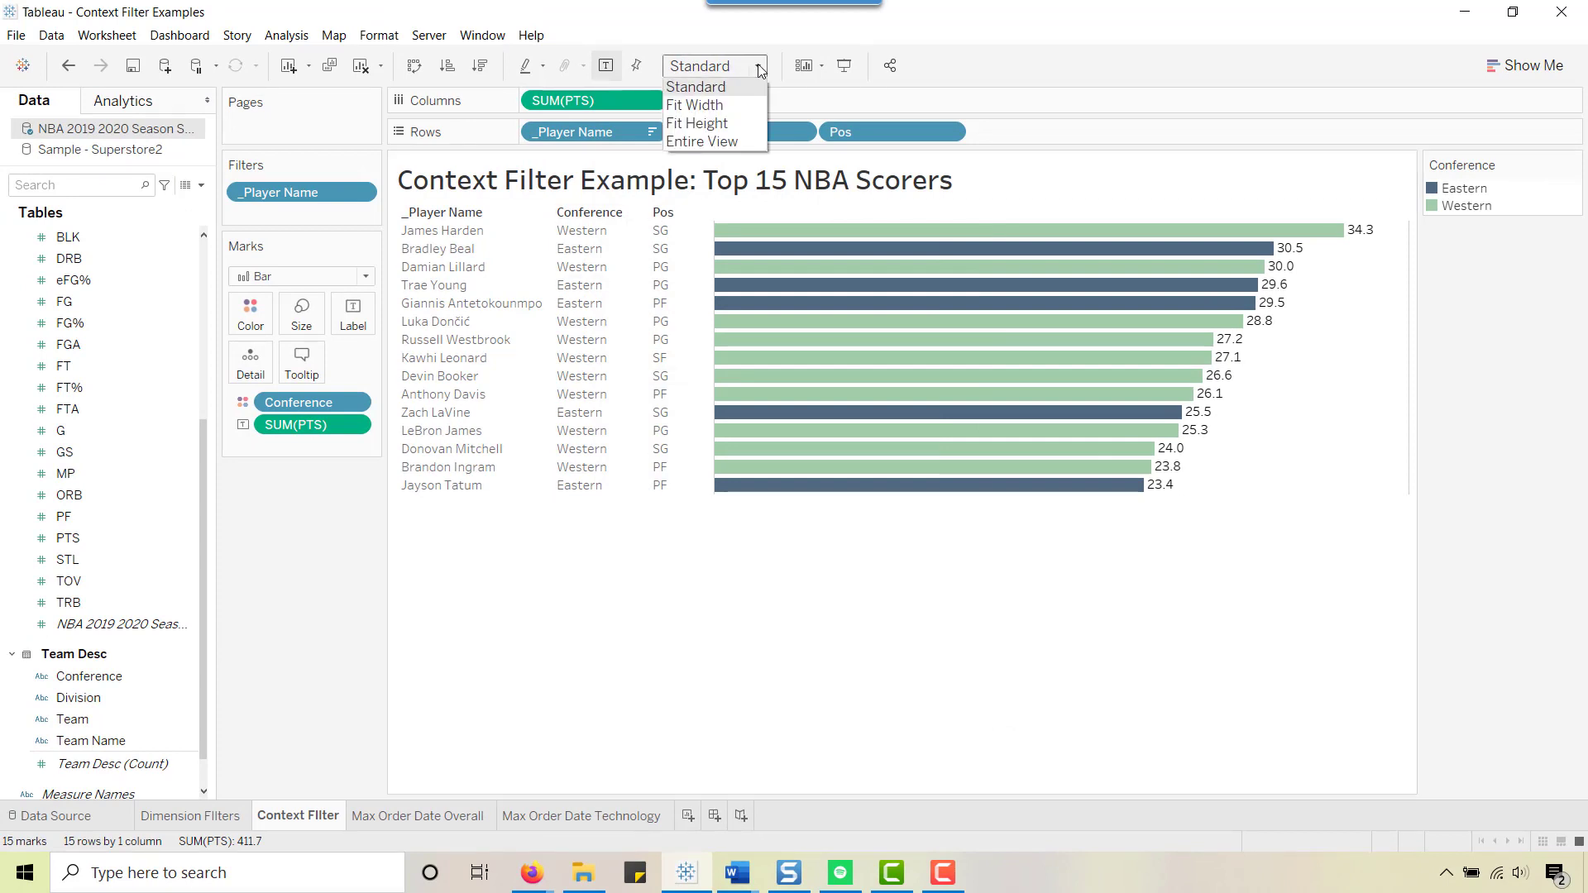
pyautogui.click(722, 141)
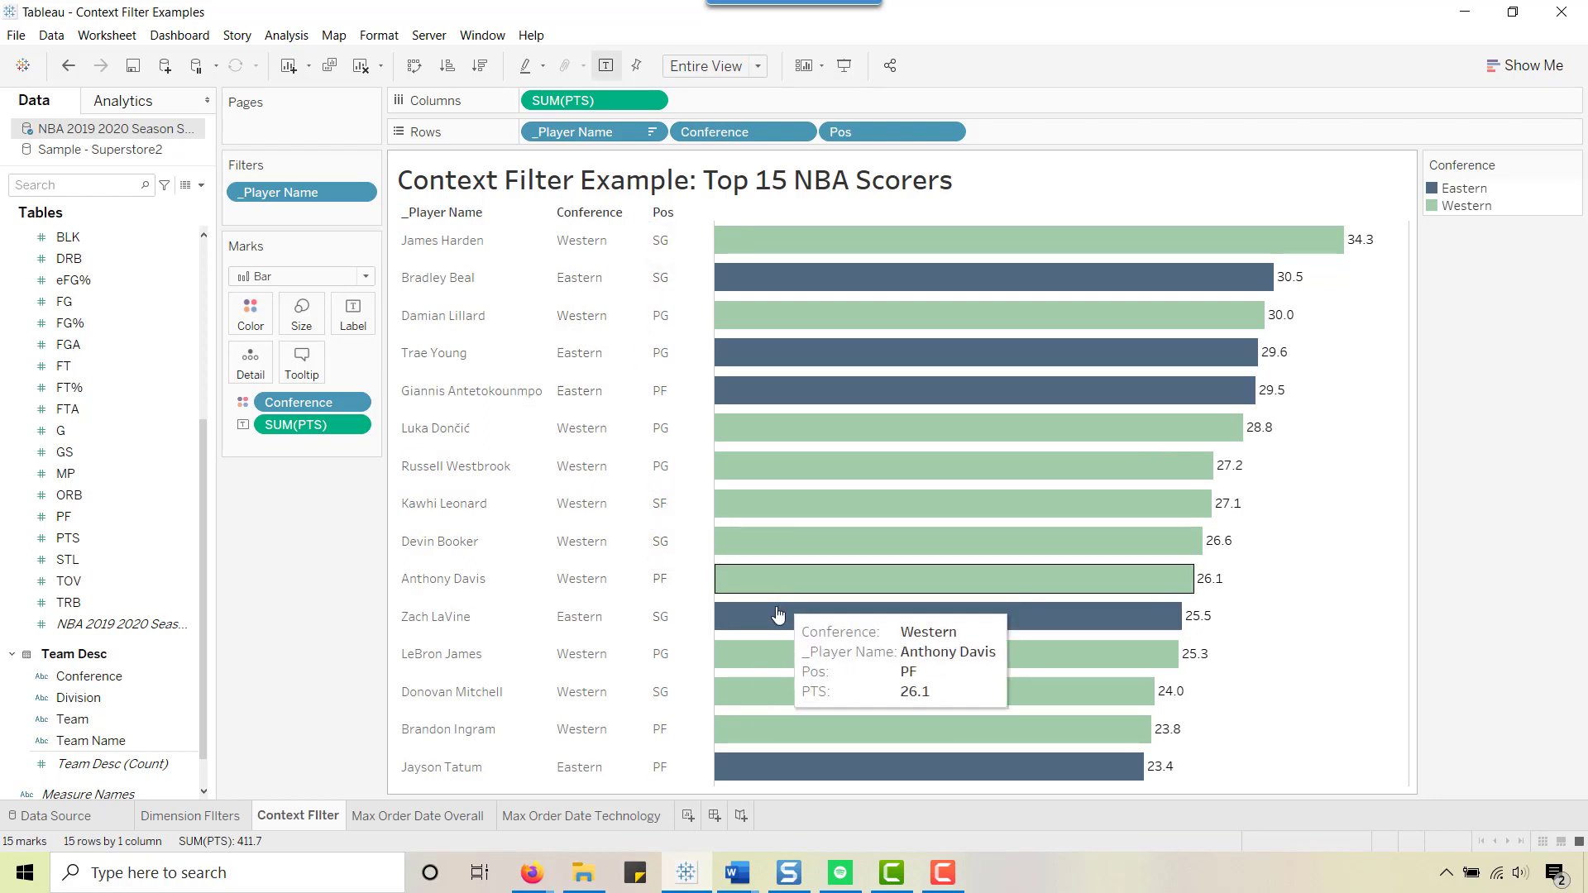
pyautogui.moveTo(745, 630)
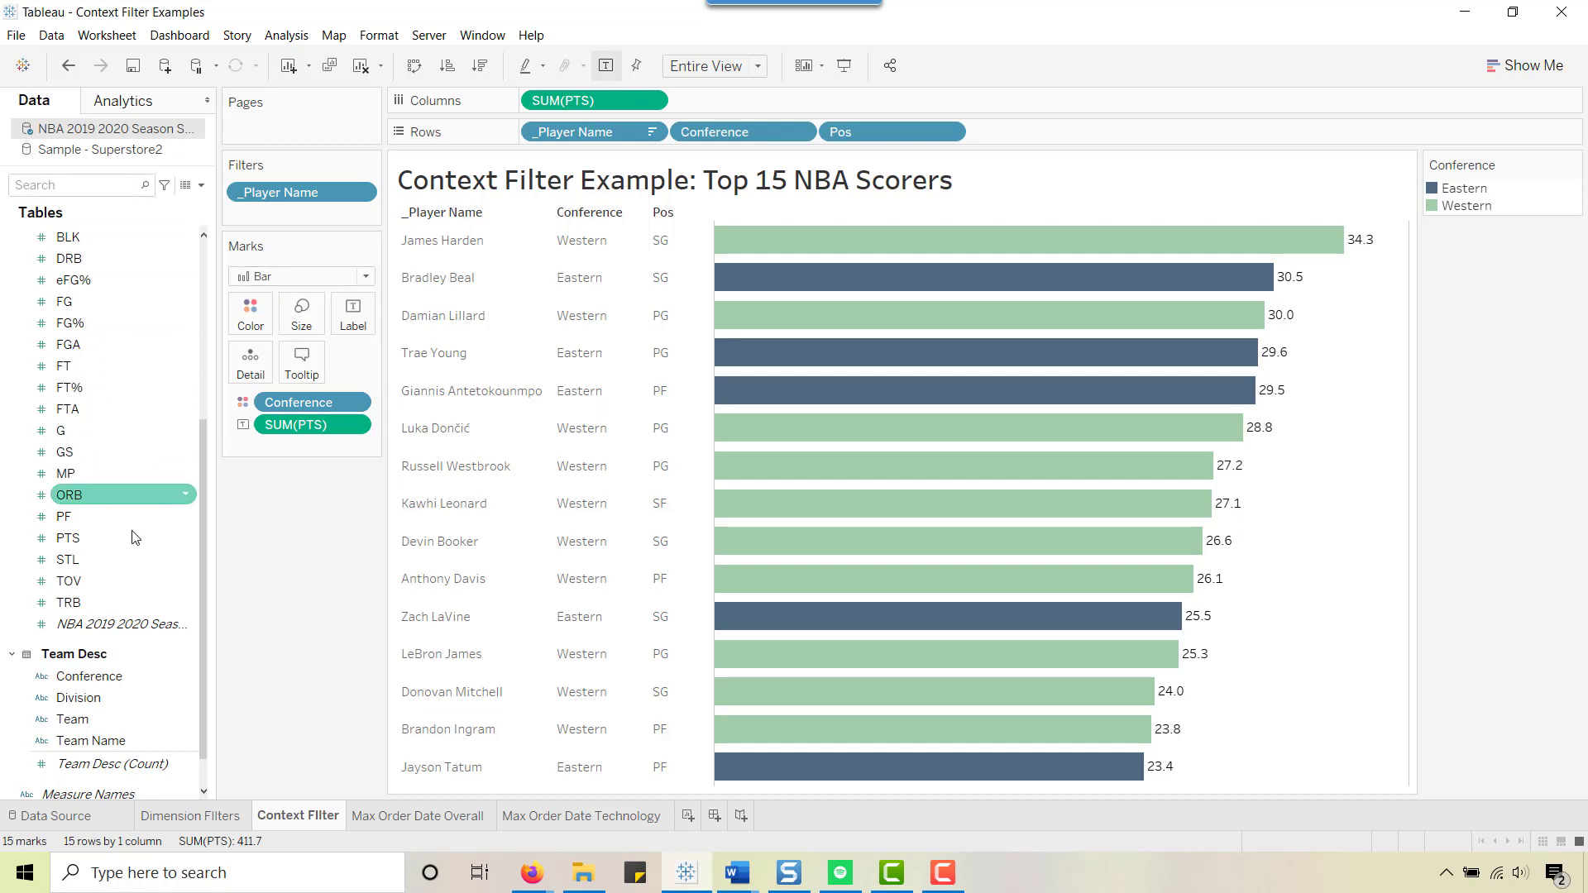
# Add the Team Desc Conference field as a filter that keeps only Western.
pyautogui.moveTo(91, 680); pyautogui.dragTo(278, 217)
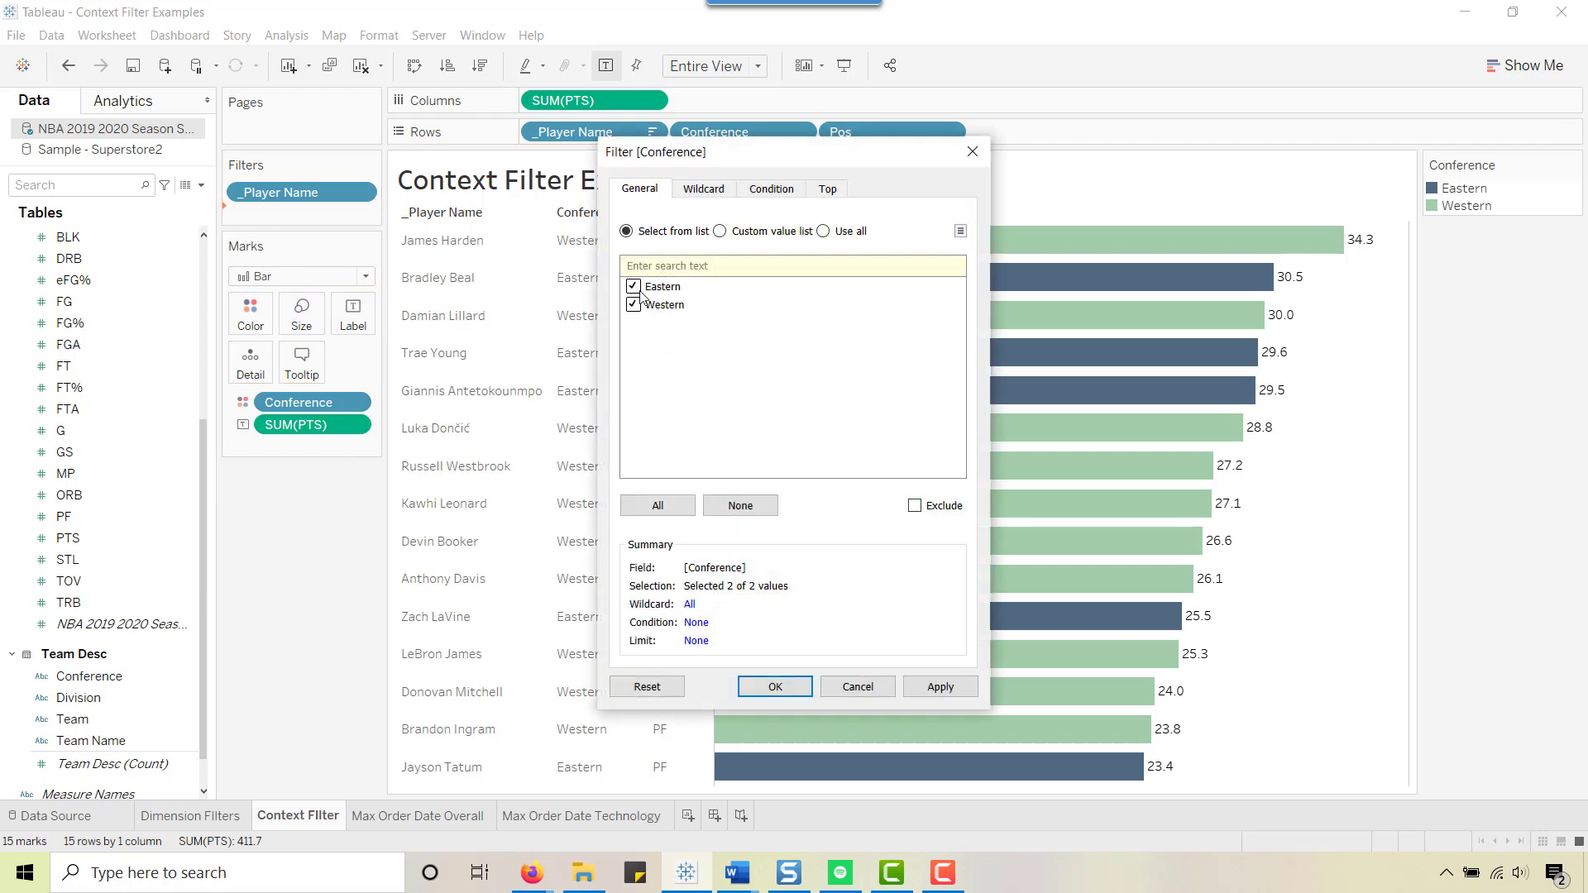
pyautogui.click(775, 687)
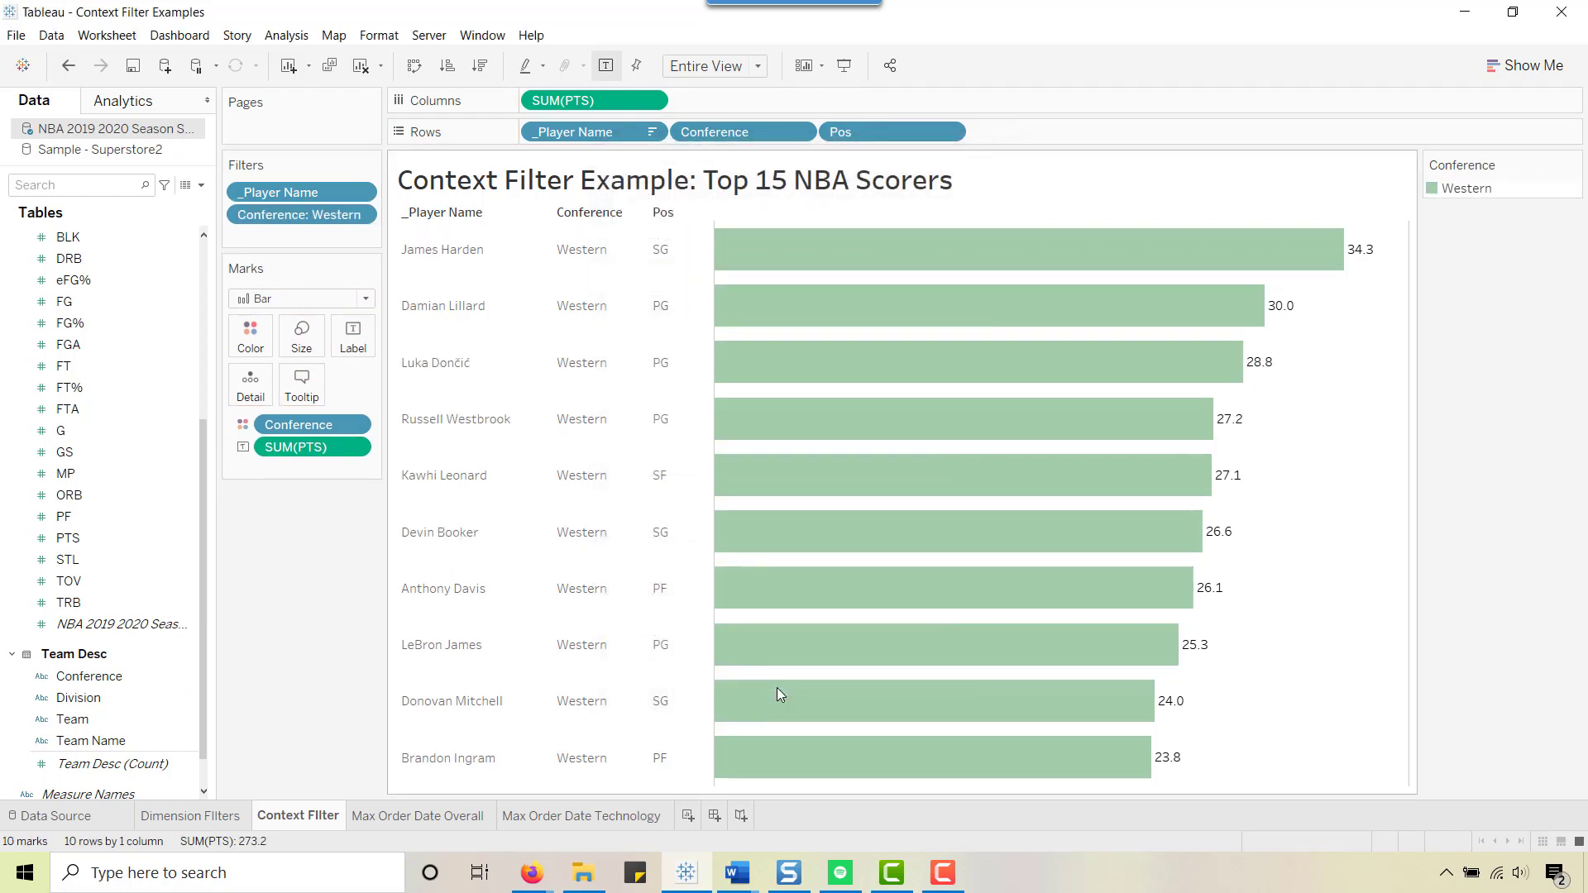
pyautogui.moveTo(1303, 289)
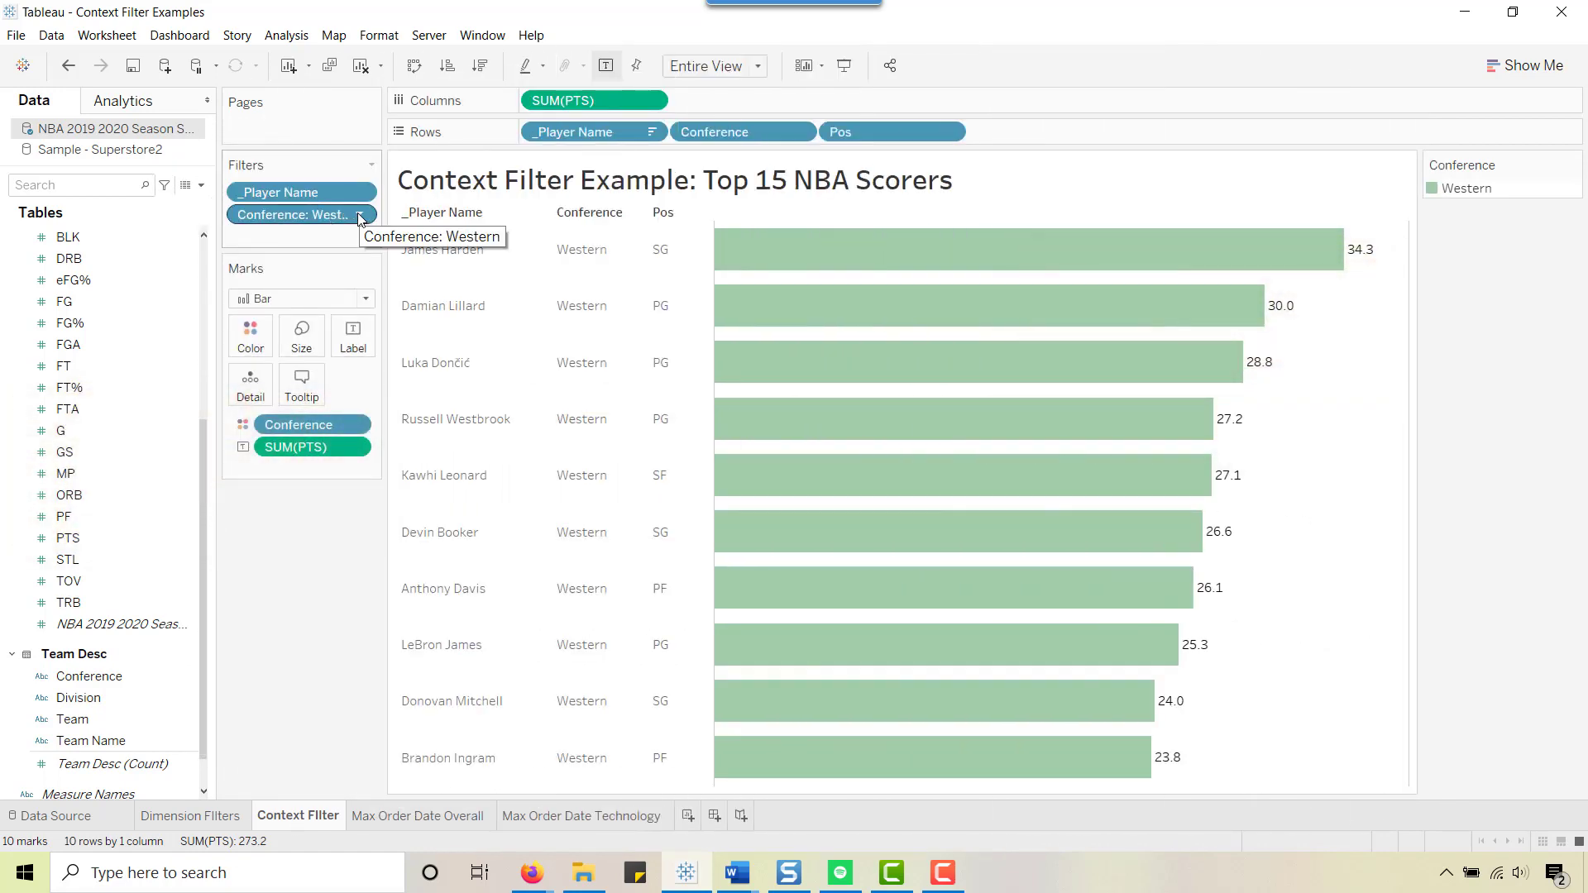
# Show the Conference filter control beneath the Marks card and limit it to Eastern only.
pyautogui.click(360, 217)
pyautogui.click(364, 253)
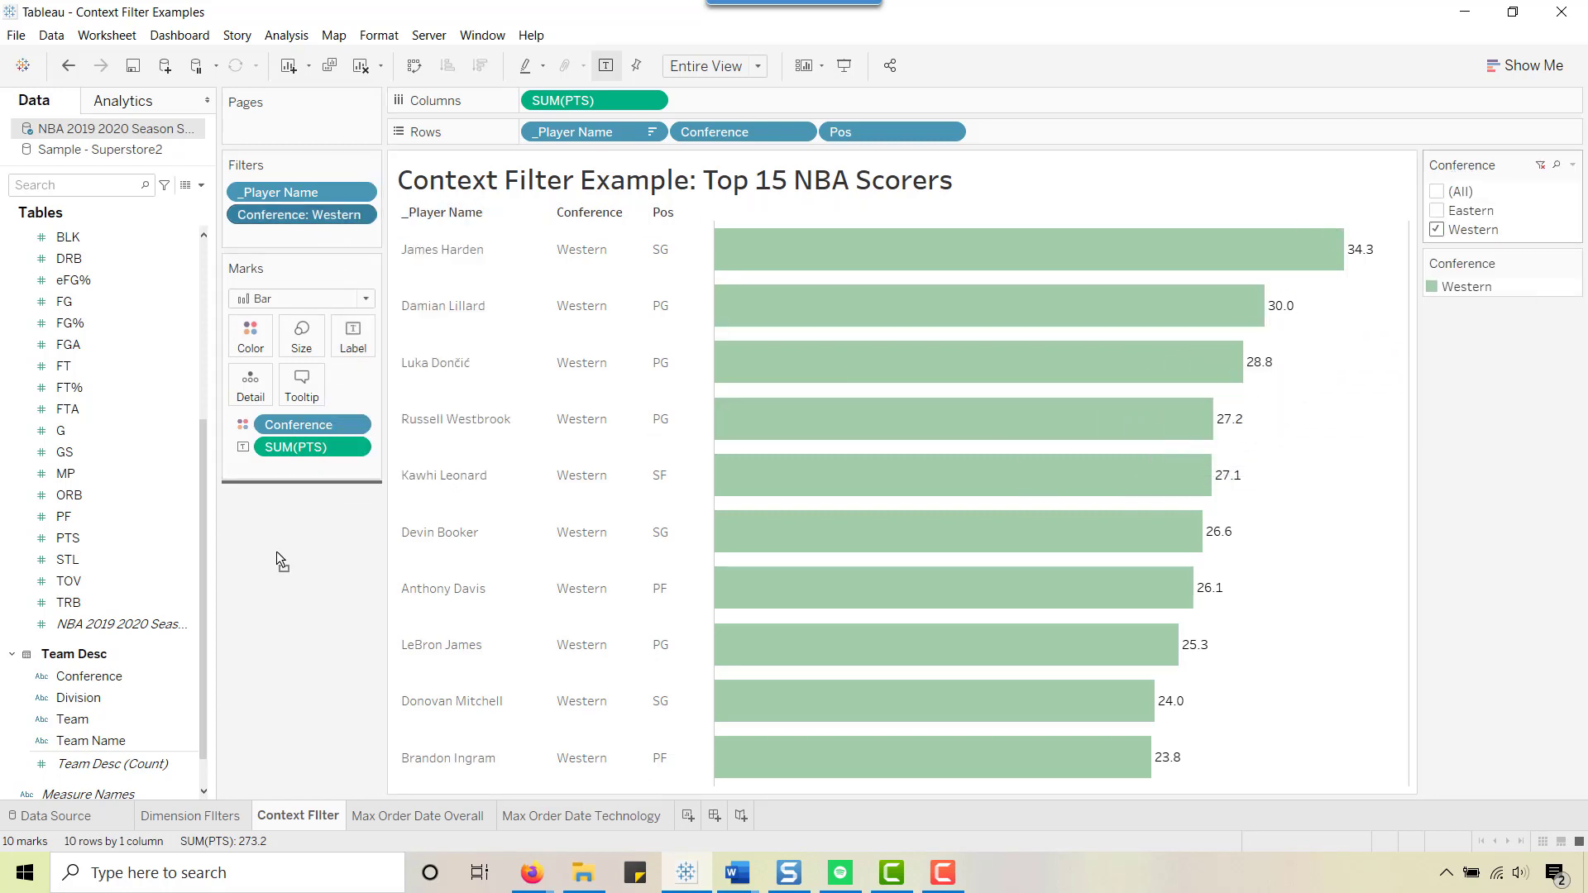
pyautogui.moveTo(277, 552); pyautogui.dragTo(275, 552)
pyautogui.click(238, 546)
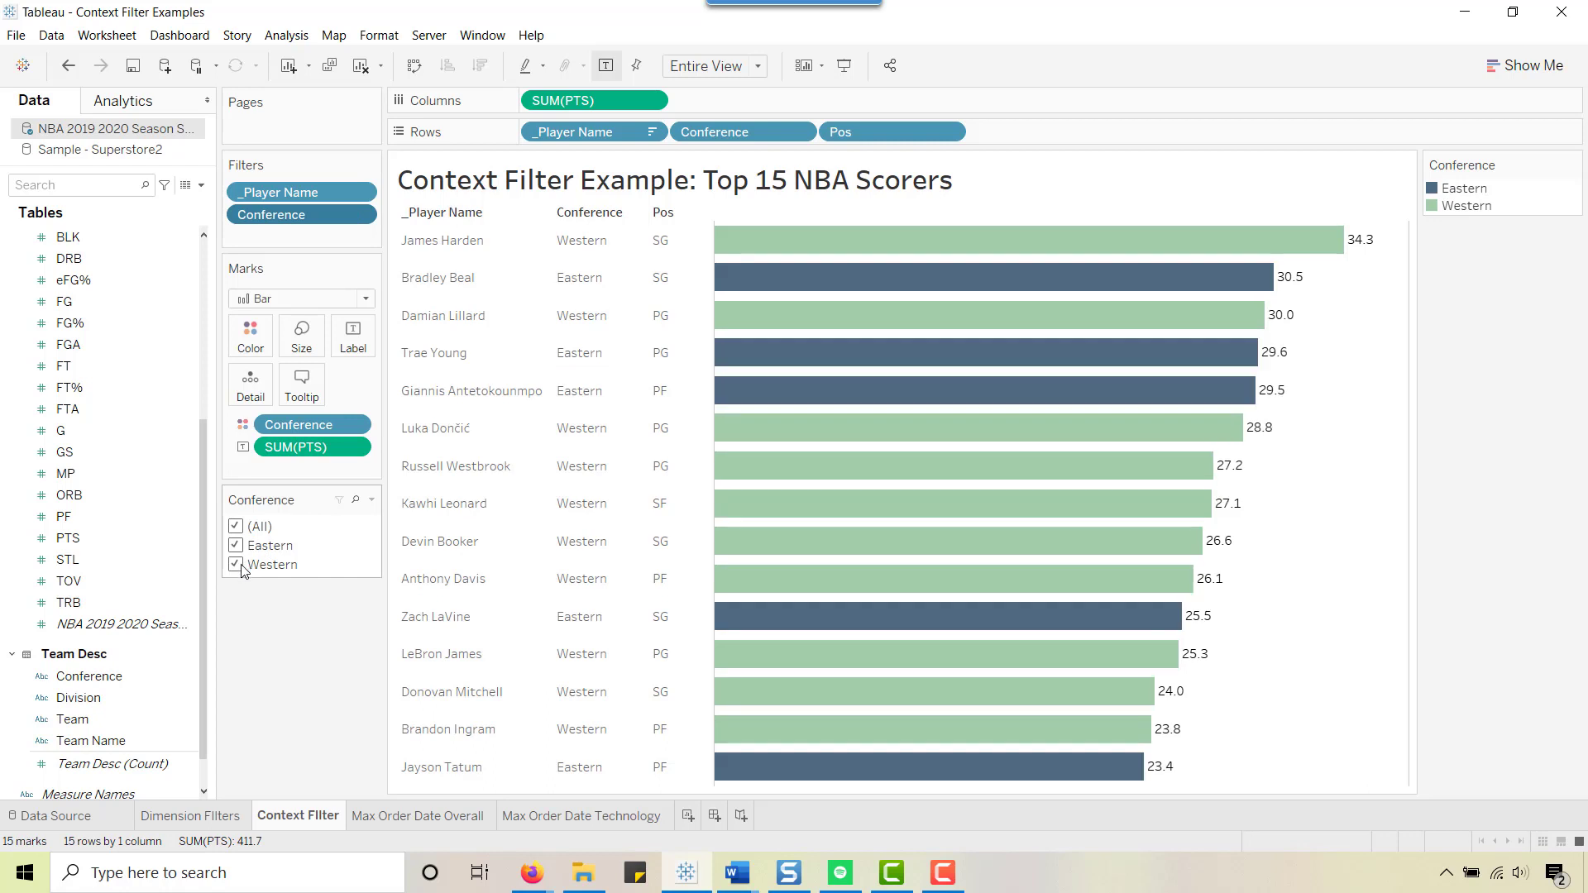
pyautogui.click(238, 565)
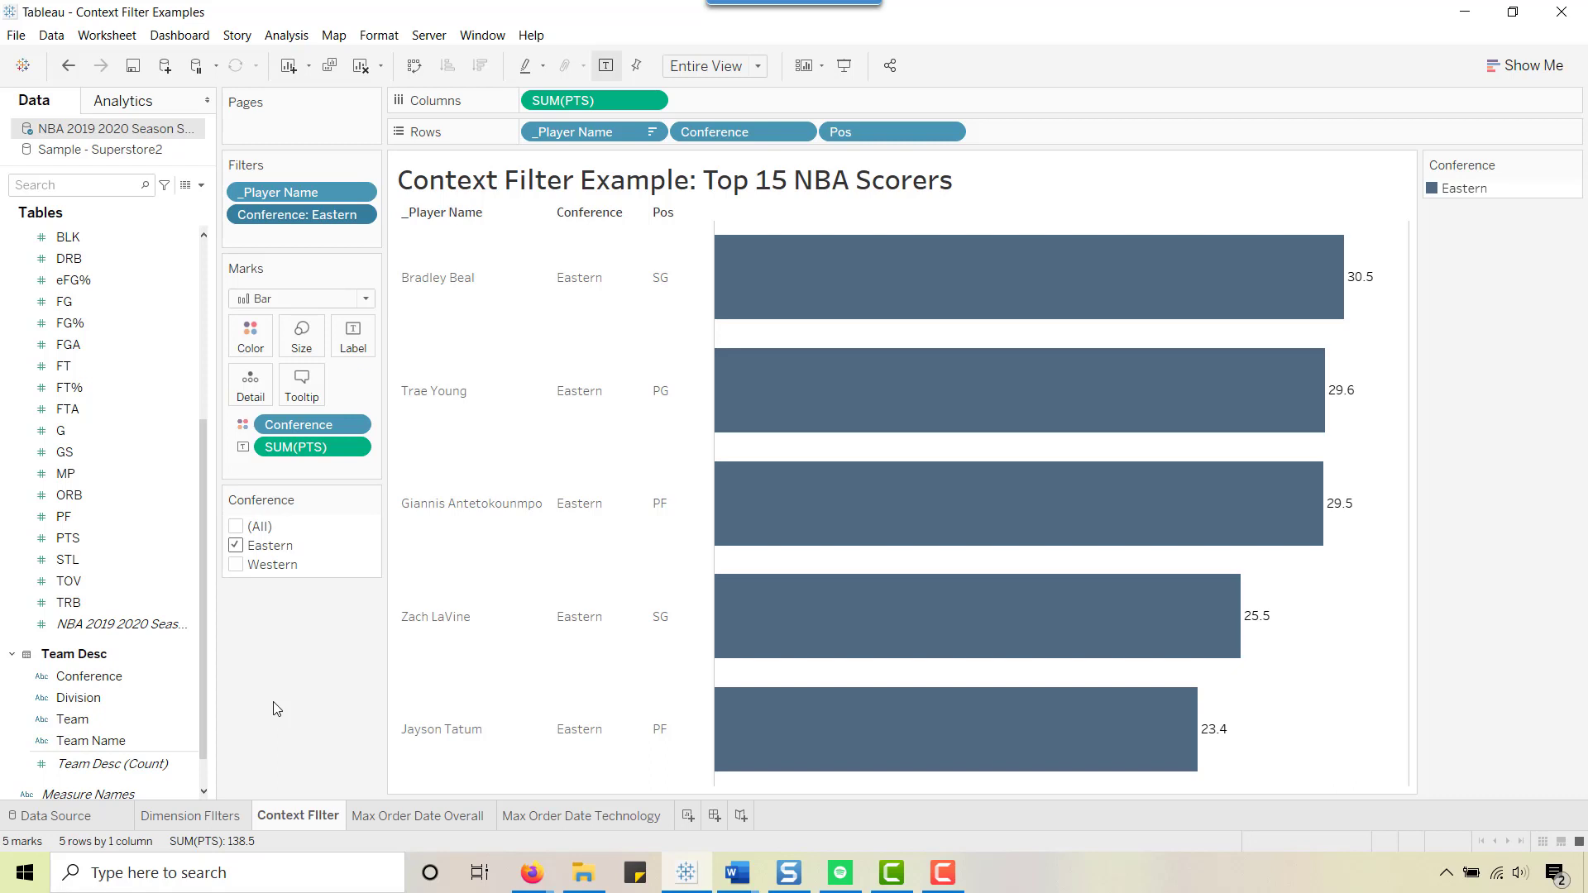
# Limit the Conference filter to Western only and add that filter to the context.
pyautogui.click(236, 564)
pyautogui.click(235, 546)
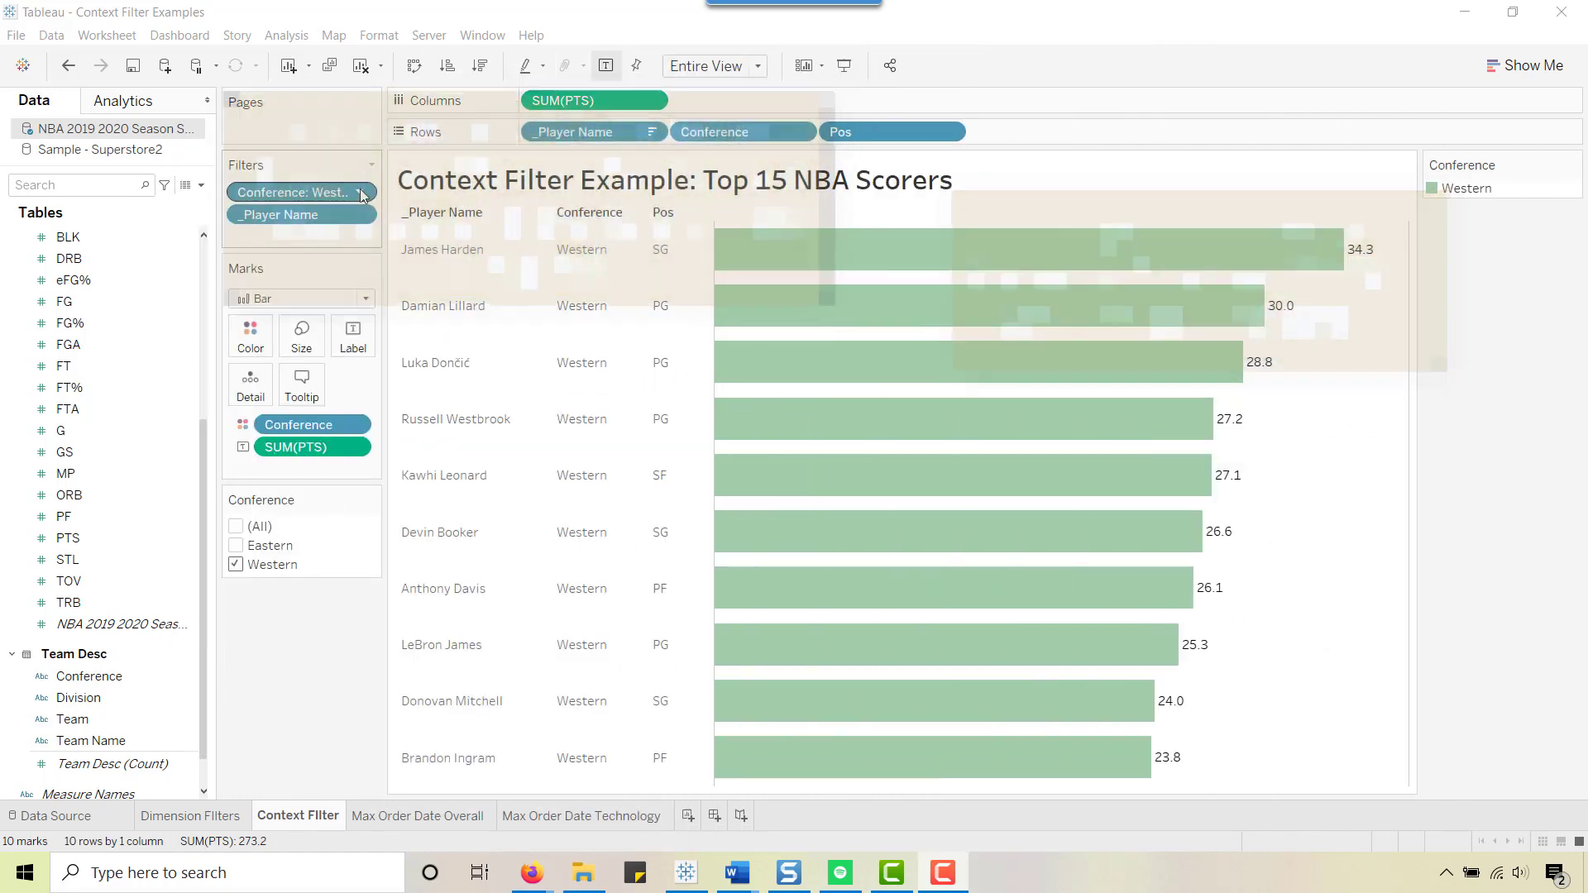
pyautogui.click(362, 193)
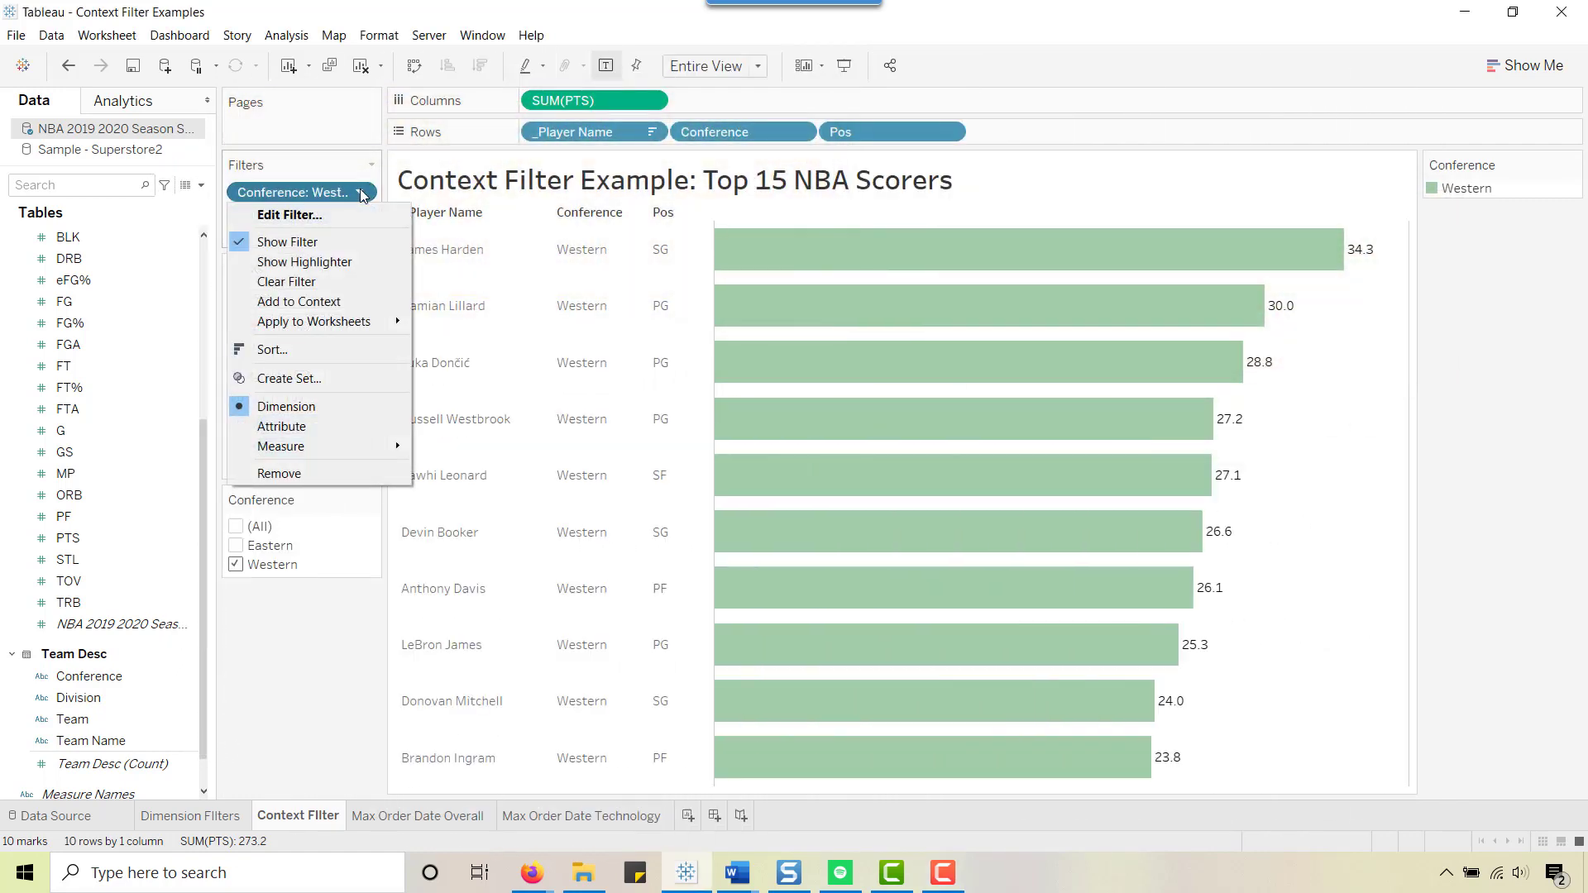
pyautogui.click(299, 301)
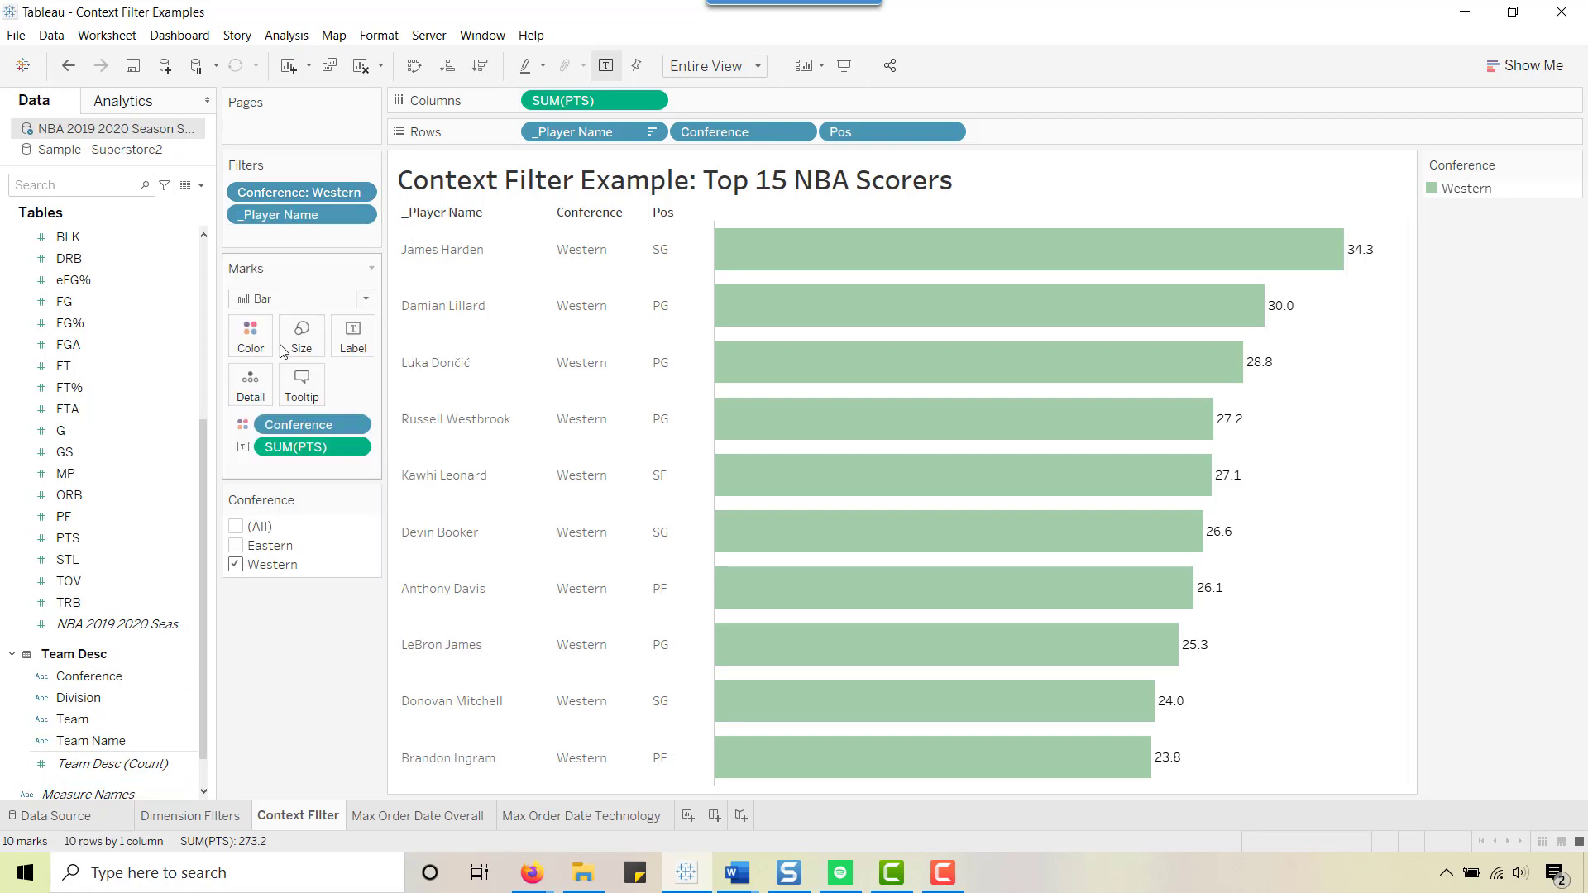
pyautogui.click(359, 195)
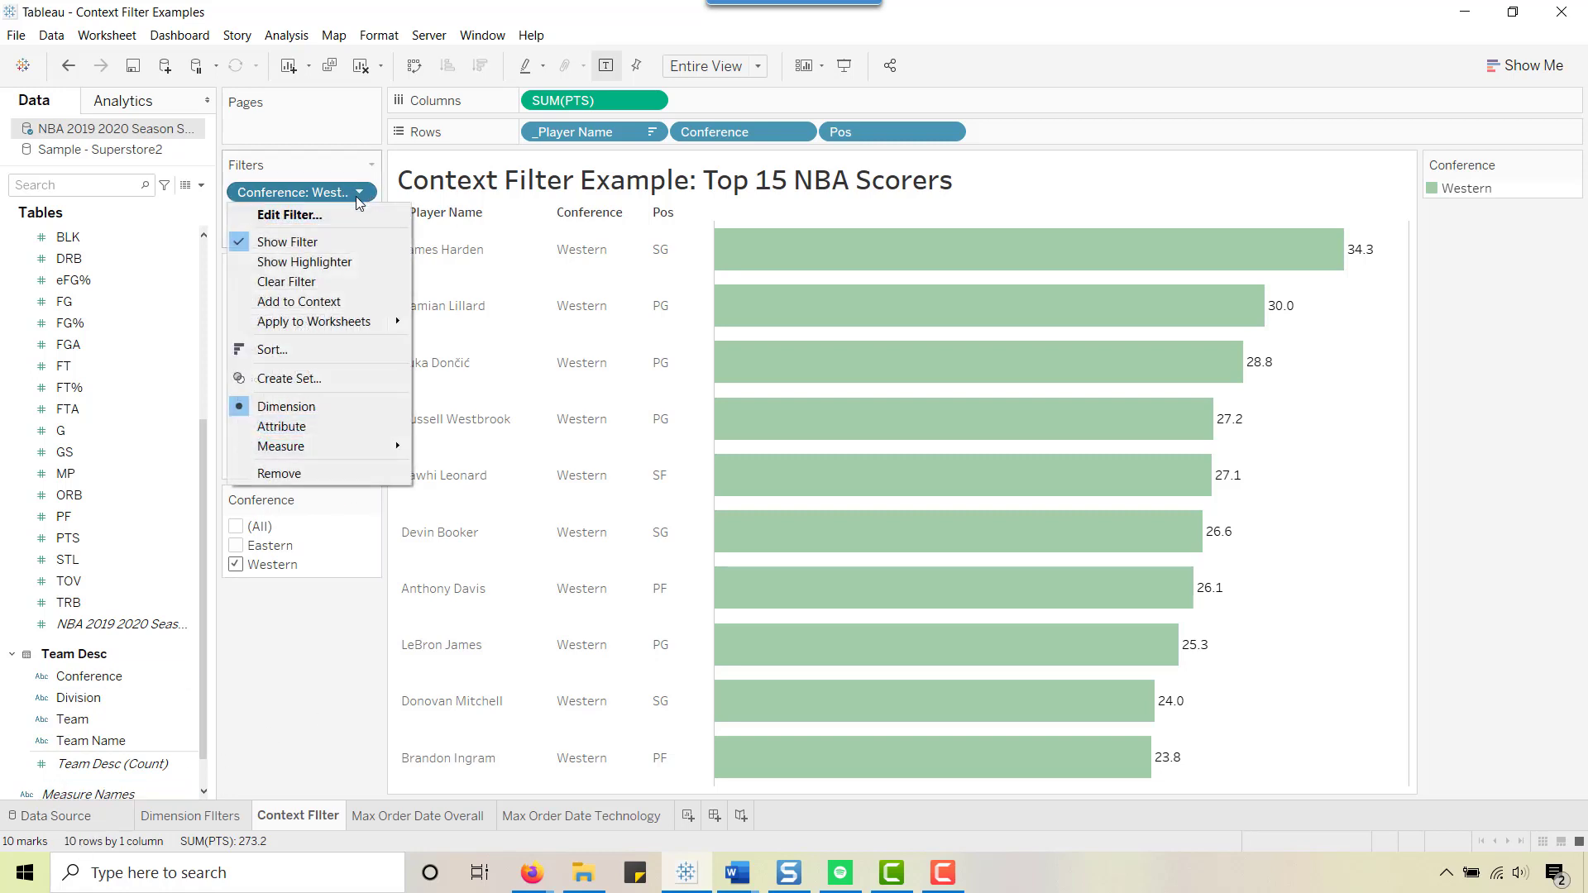
pyautogui.click(296, 303)
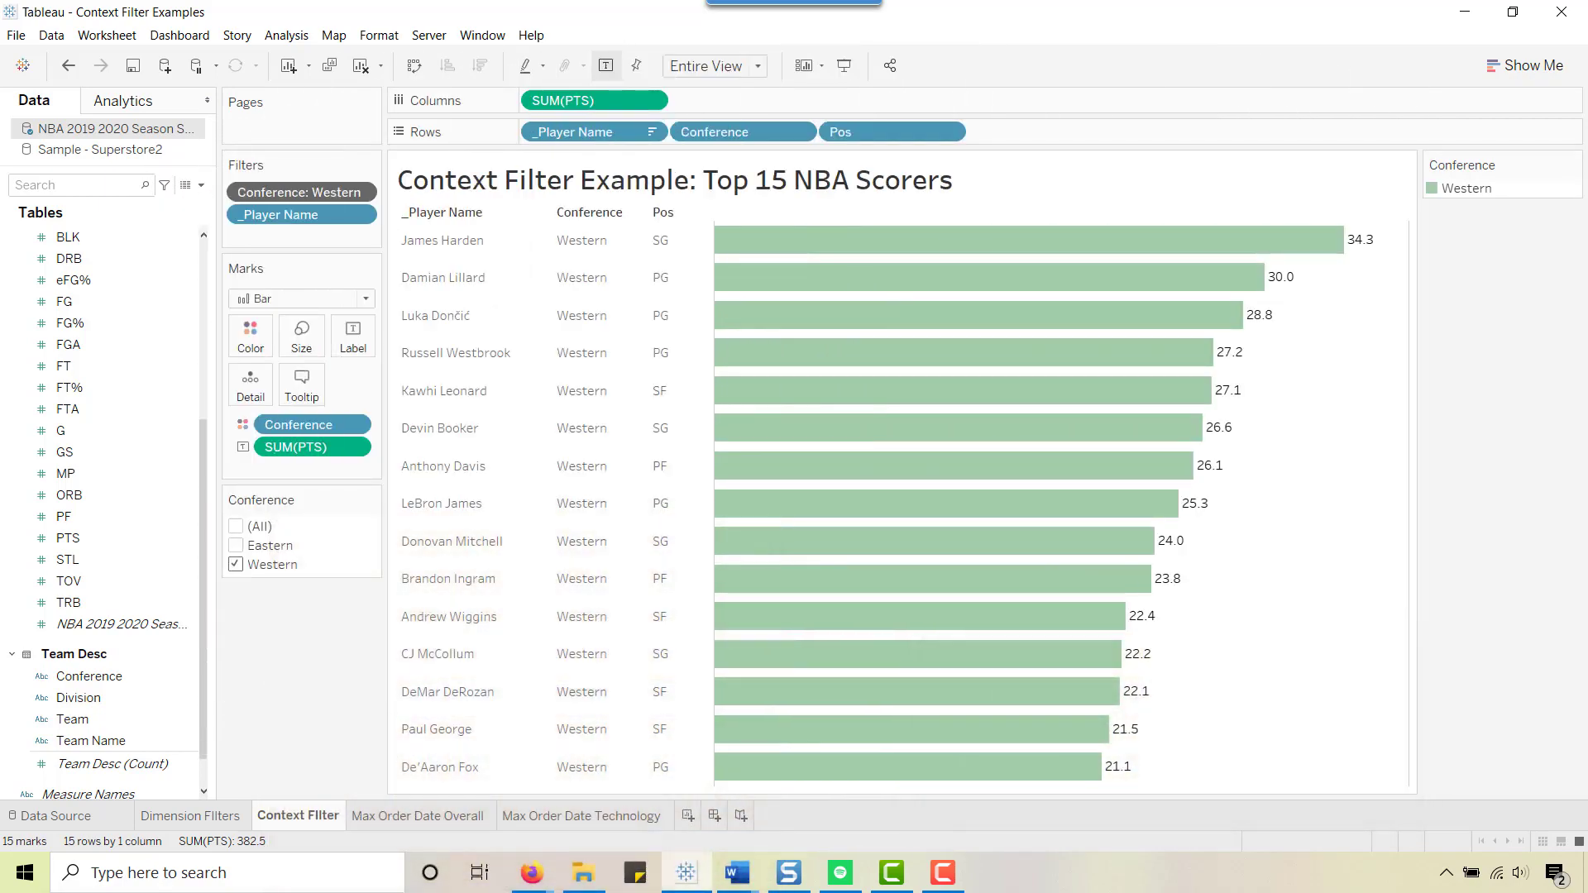
# Open the Max Order Date Overall sheet and examine the customer's fixed LOD date against the listed order dates.
pyautogui.click(400, 817)
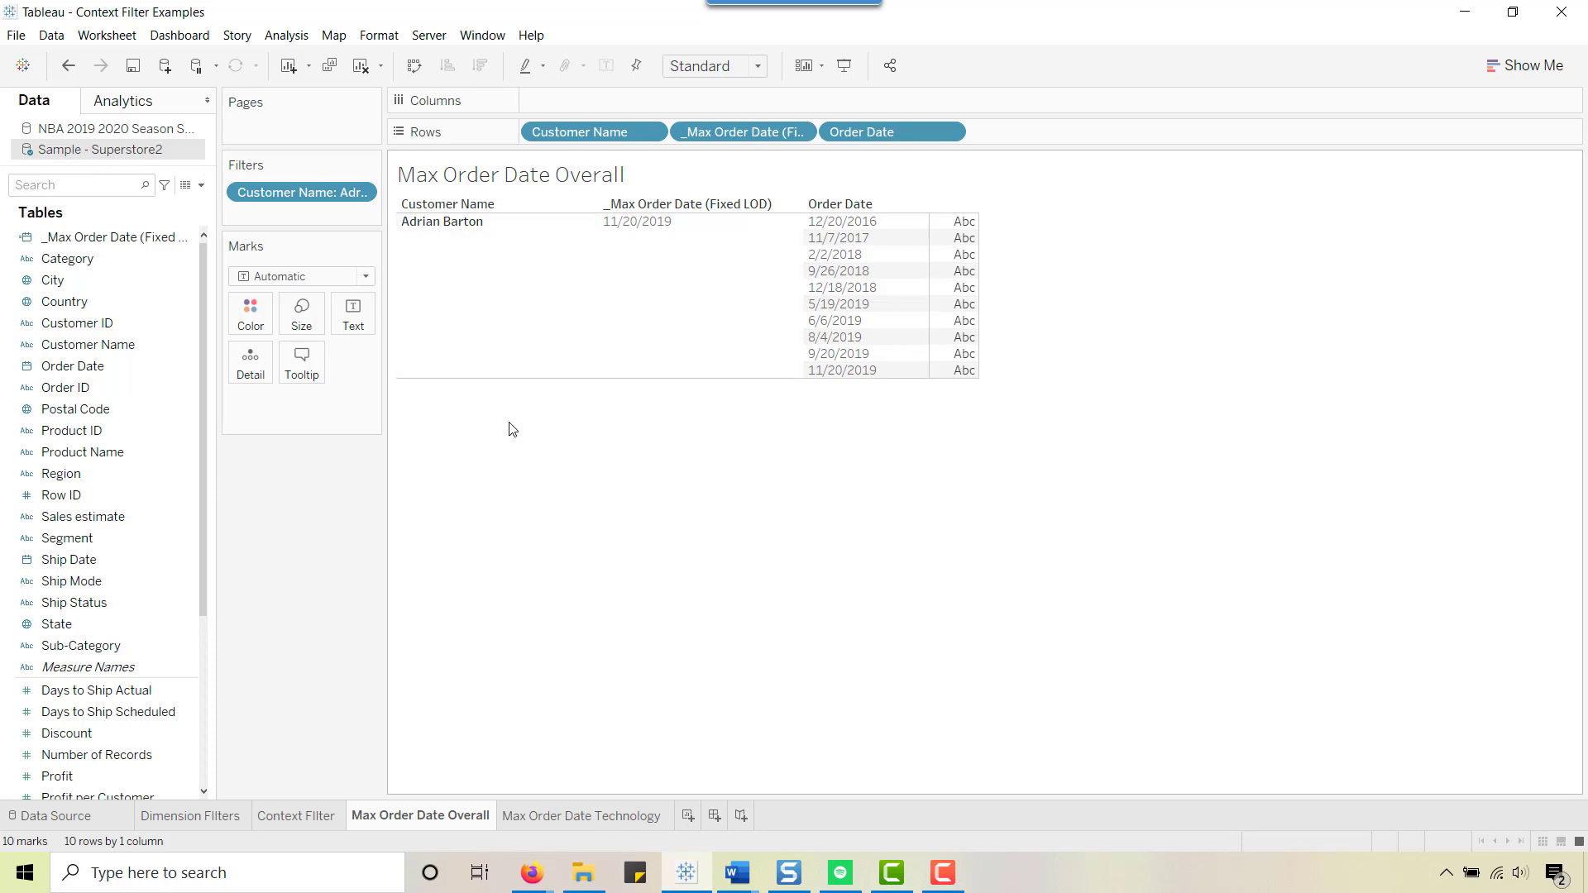
pyautogui.click(457, 294)
pyautogui.click(655, 303)
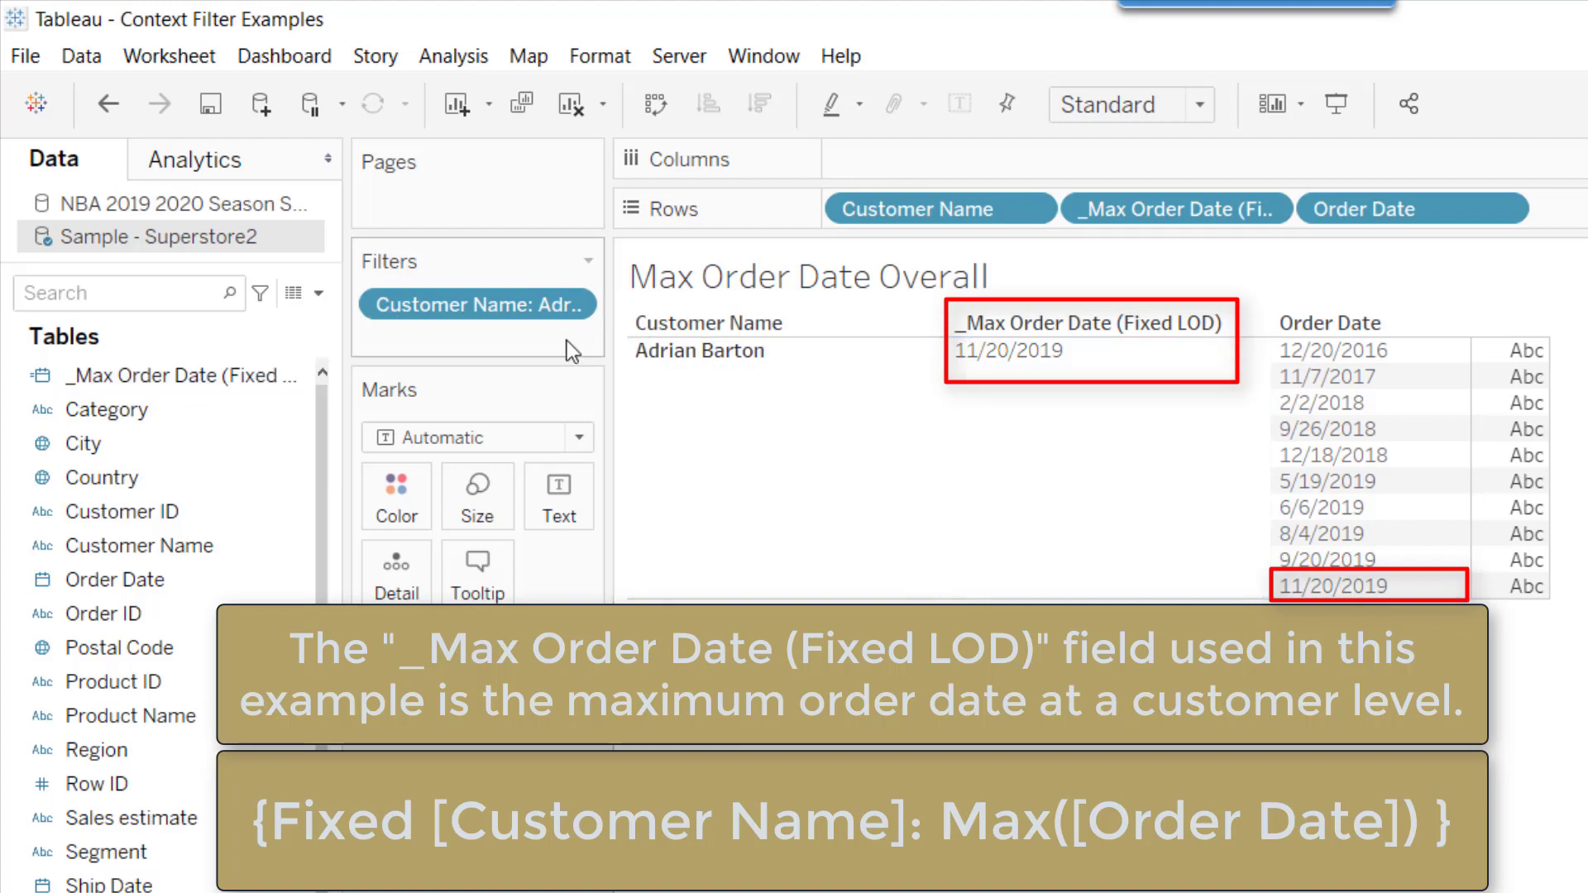
pyautogui.rightClick(473, 304)
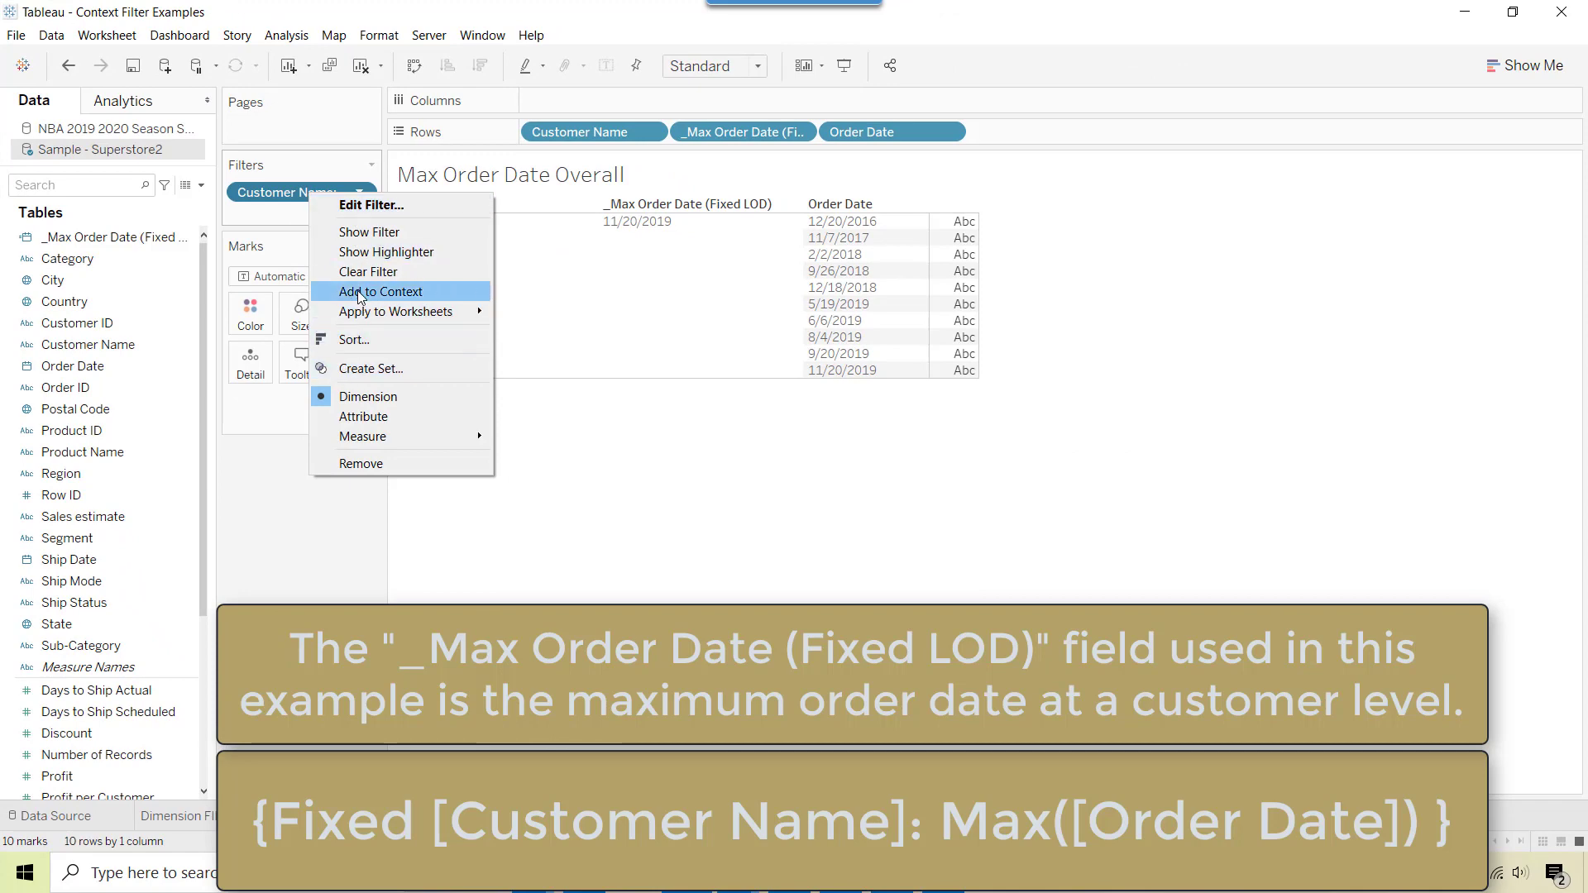
pyautogui.click(358, 273)
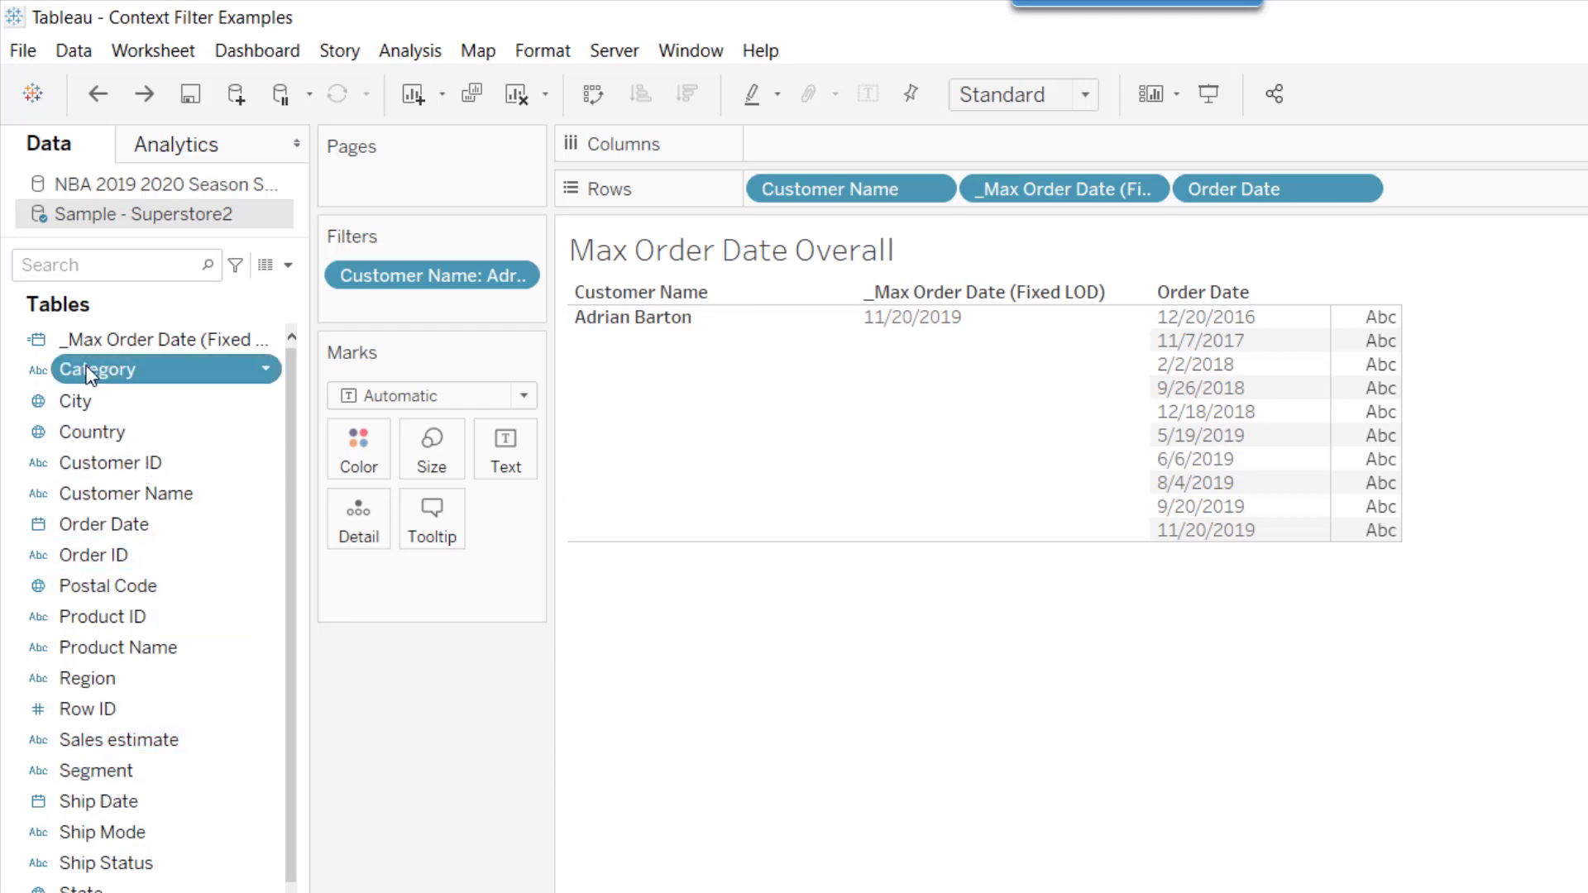
# Add Category to Rows ahead of Order Date and filter Category to keep only Technology.
pyautogui.moveTo(87, 371); pyautogui.dragTo(1178, 189)
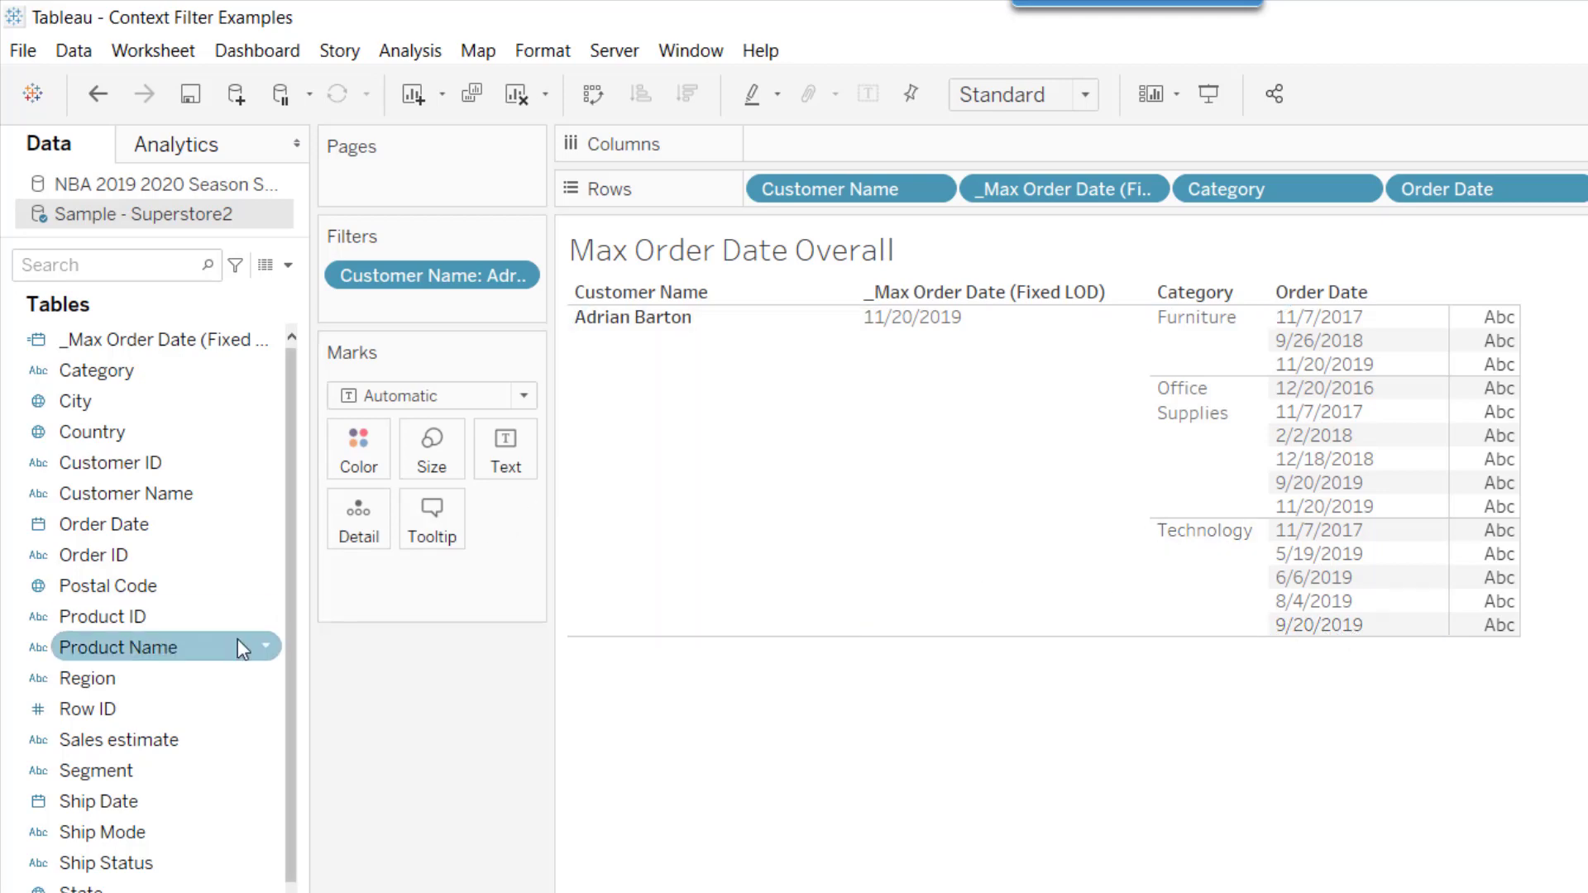
pyautogui.moveTo(94, 385); pyautogui.dragTo(381, 311)
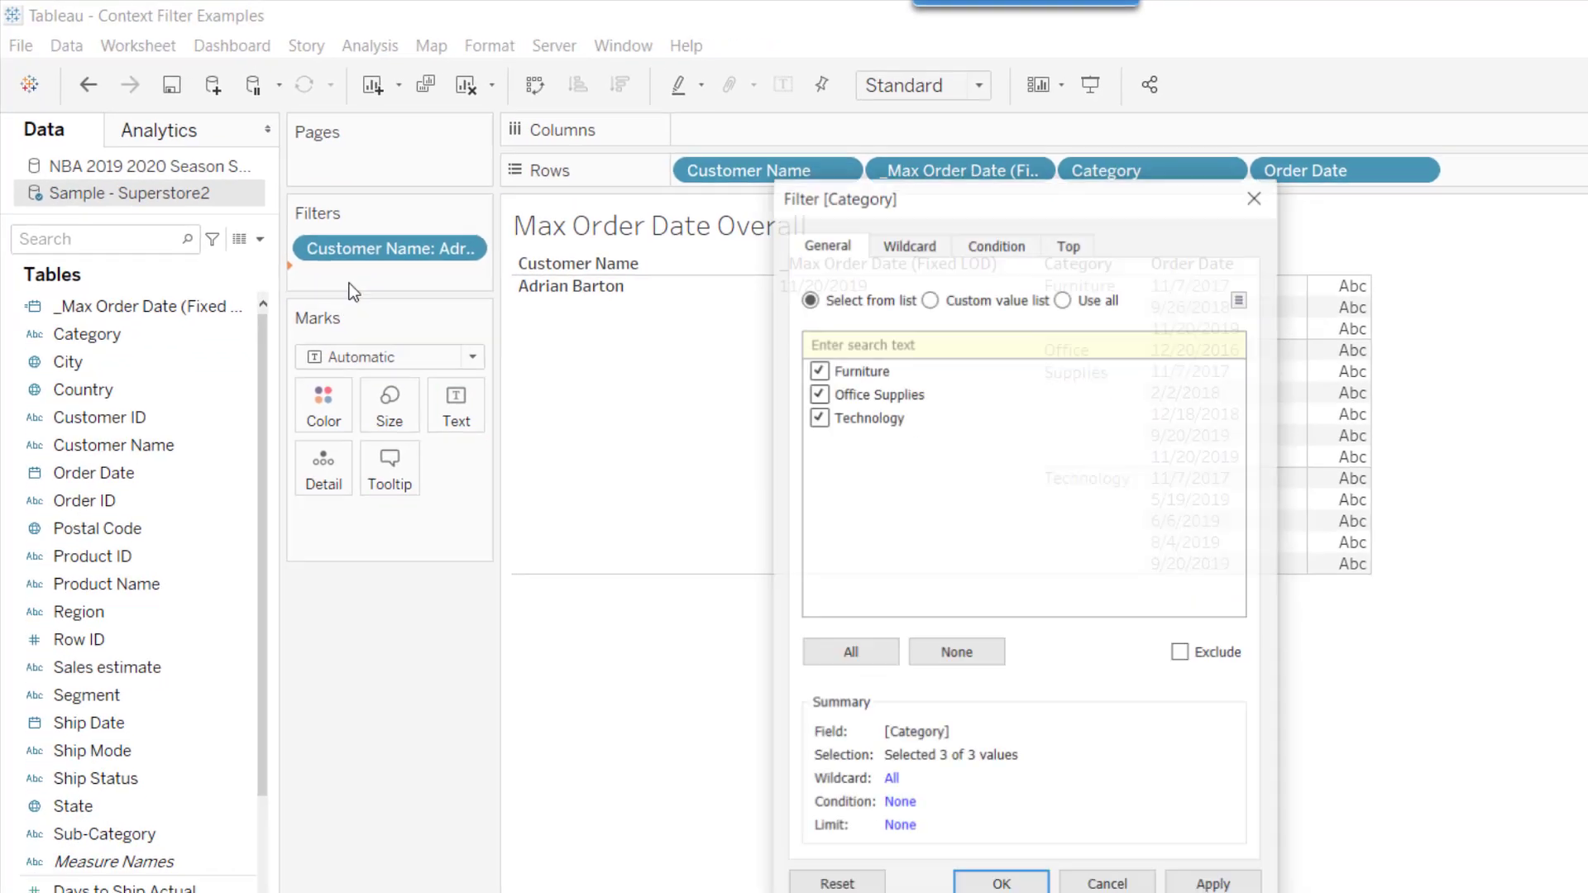
pyautogui.click(786, 356)
pyautogui.click(786, 378)
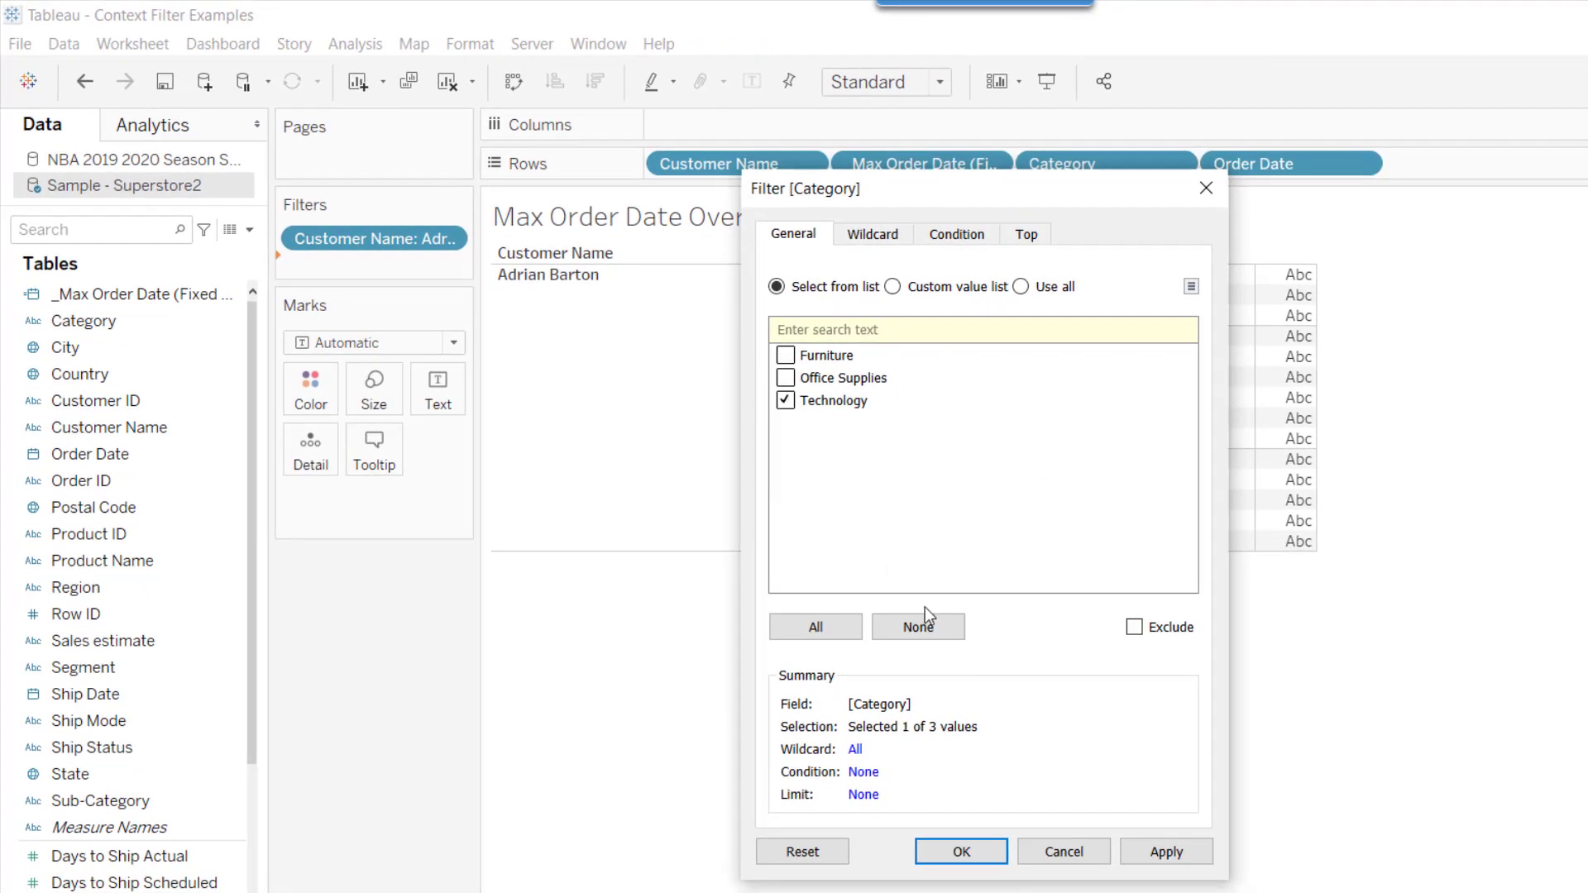
pyautogui.click(1164, 852)
pyautogui.click(976, 850)
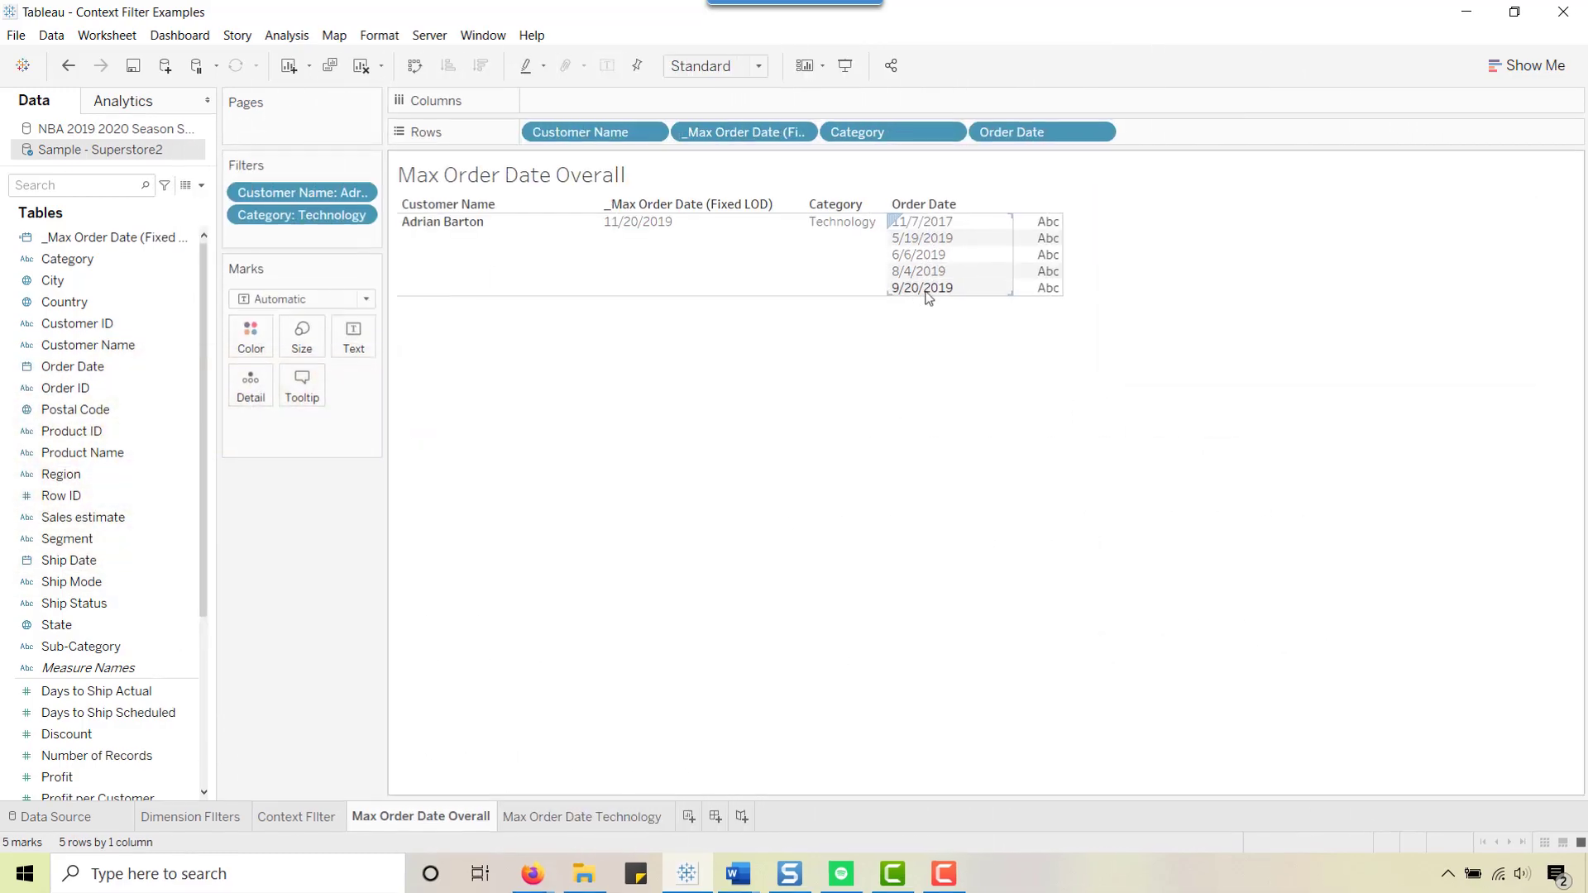
# Compare the customer's _Max Order Date (Fixed LOD) value with the order dates in the Technology category.
pyautogui.click(647, 251)
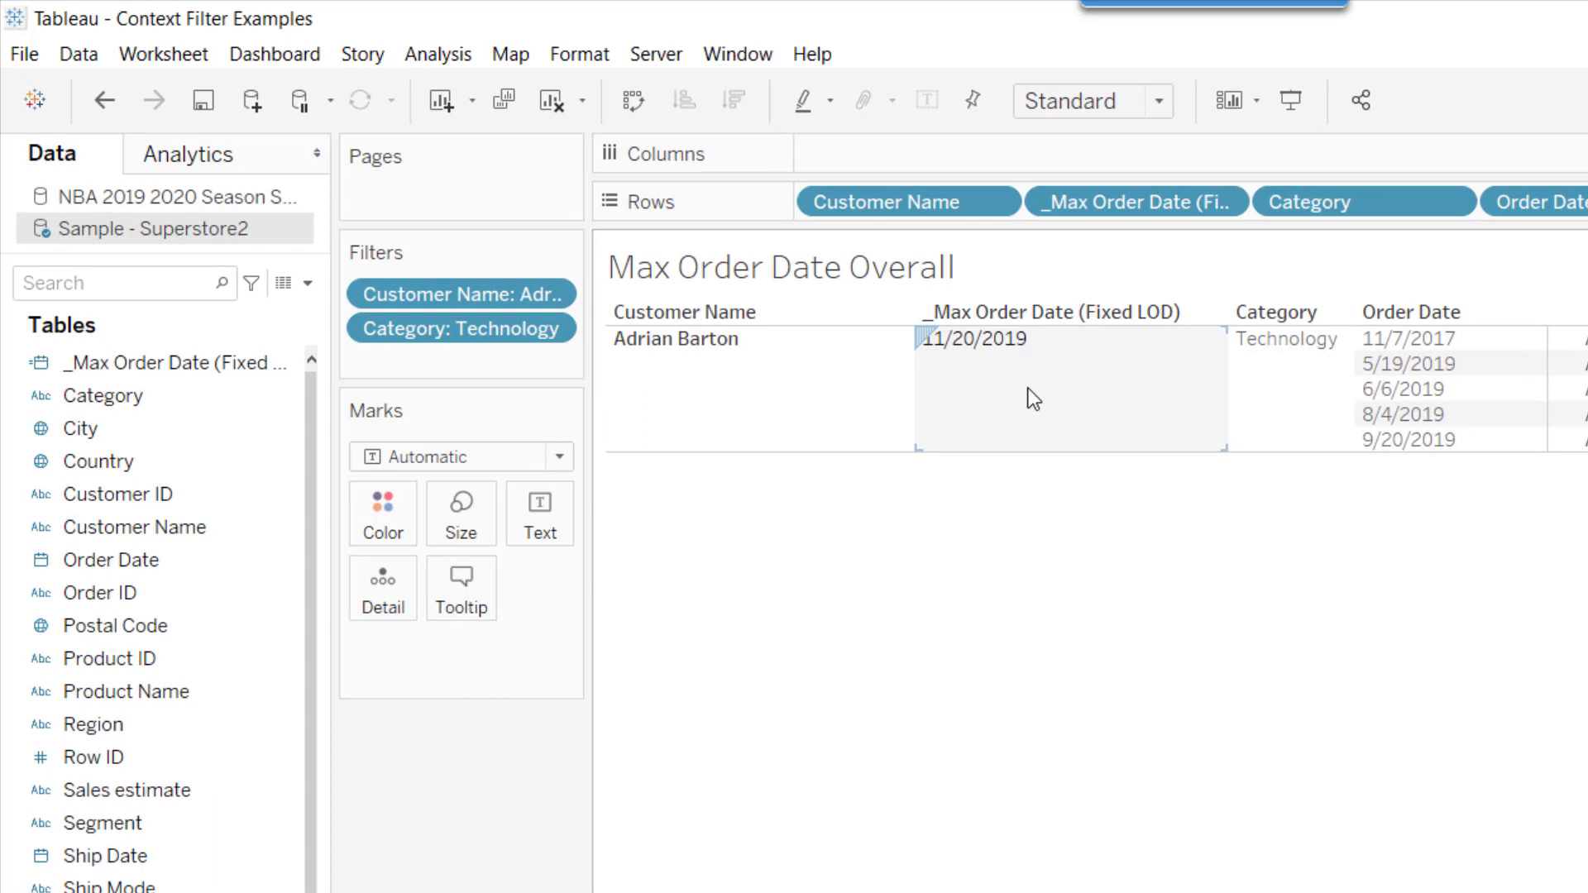
pyautogui.click(1288, 402)
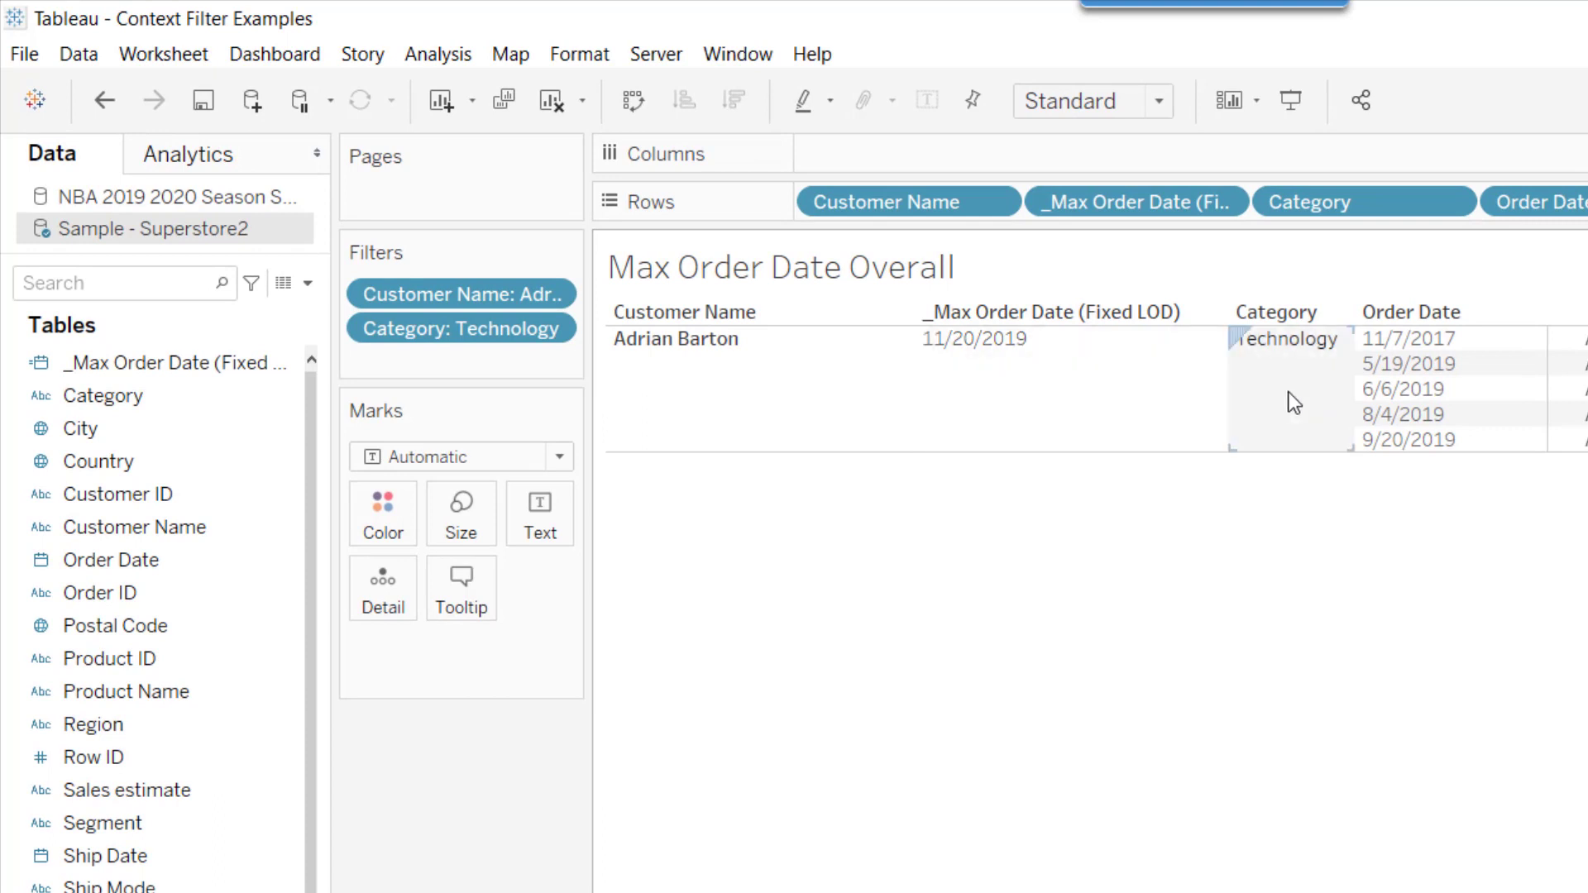
pyautogui.click(978, 378)
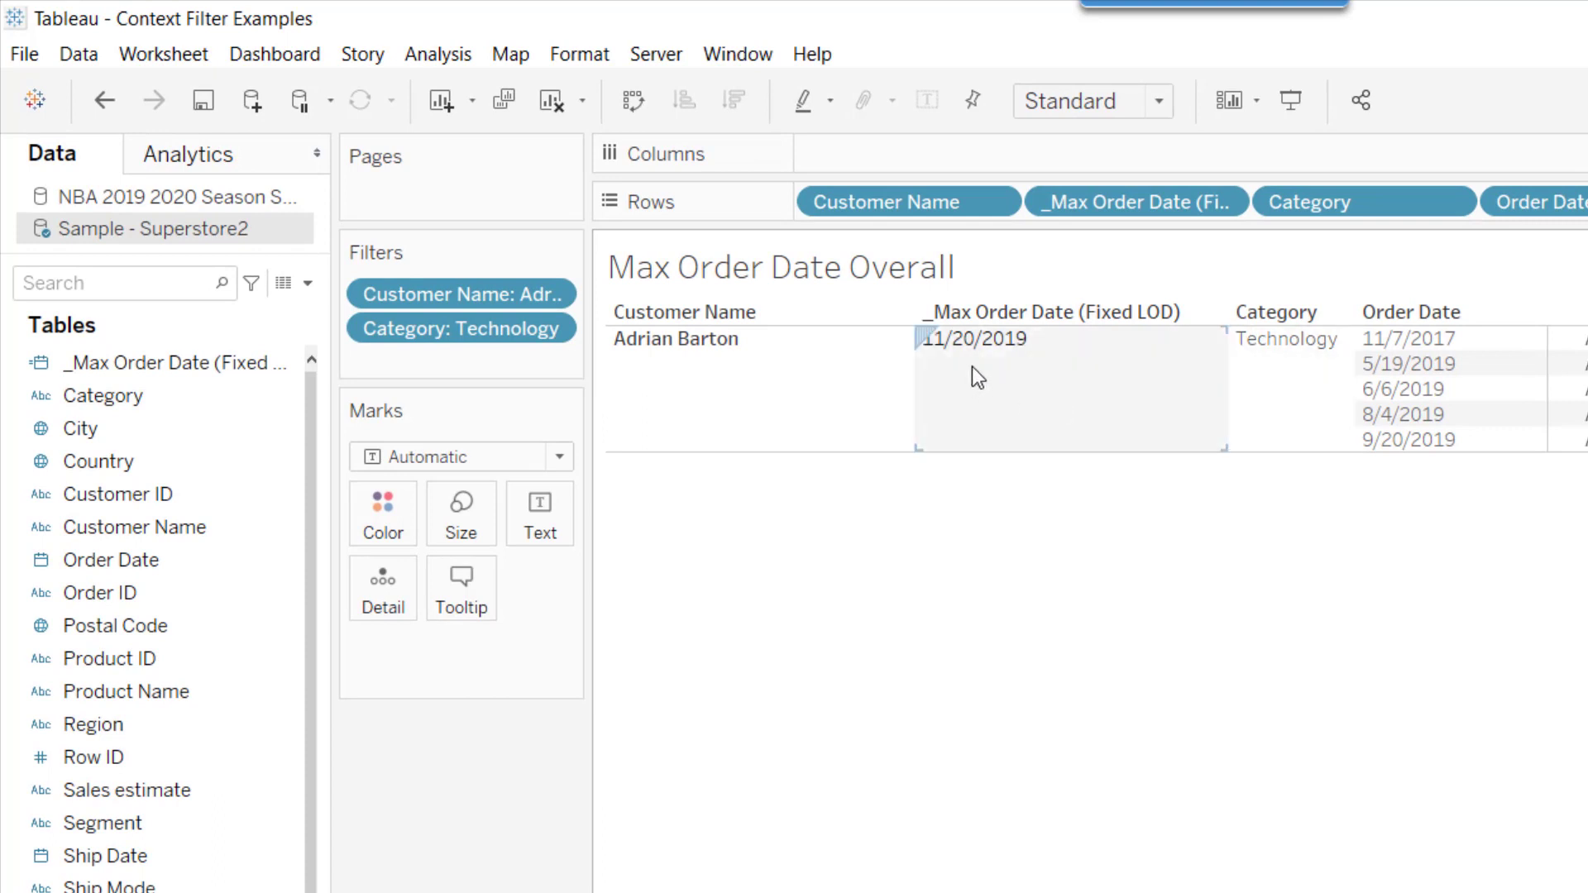
pyautogui.click(1017, 384)
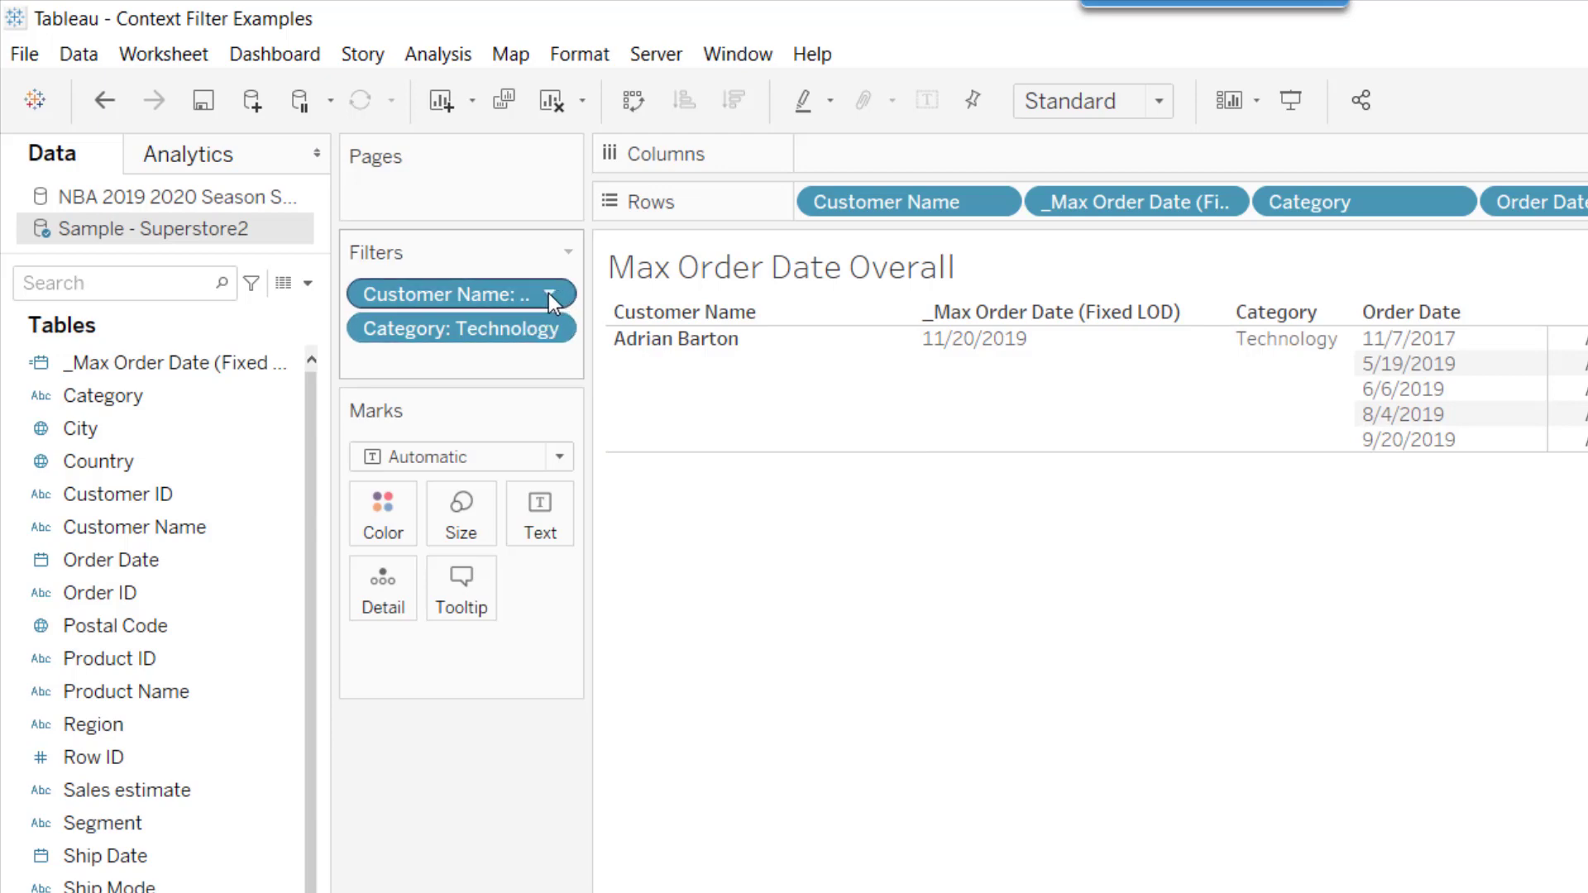
pyautogui.click(549, 293)
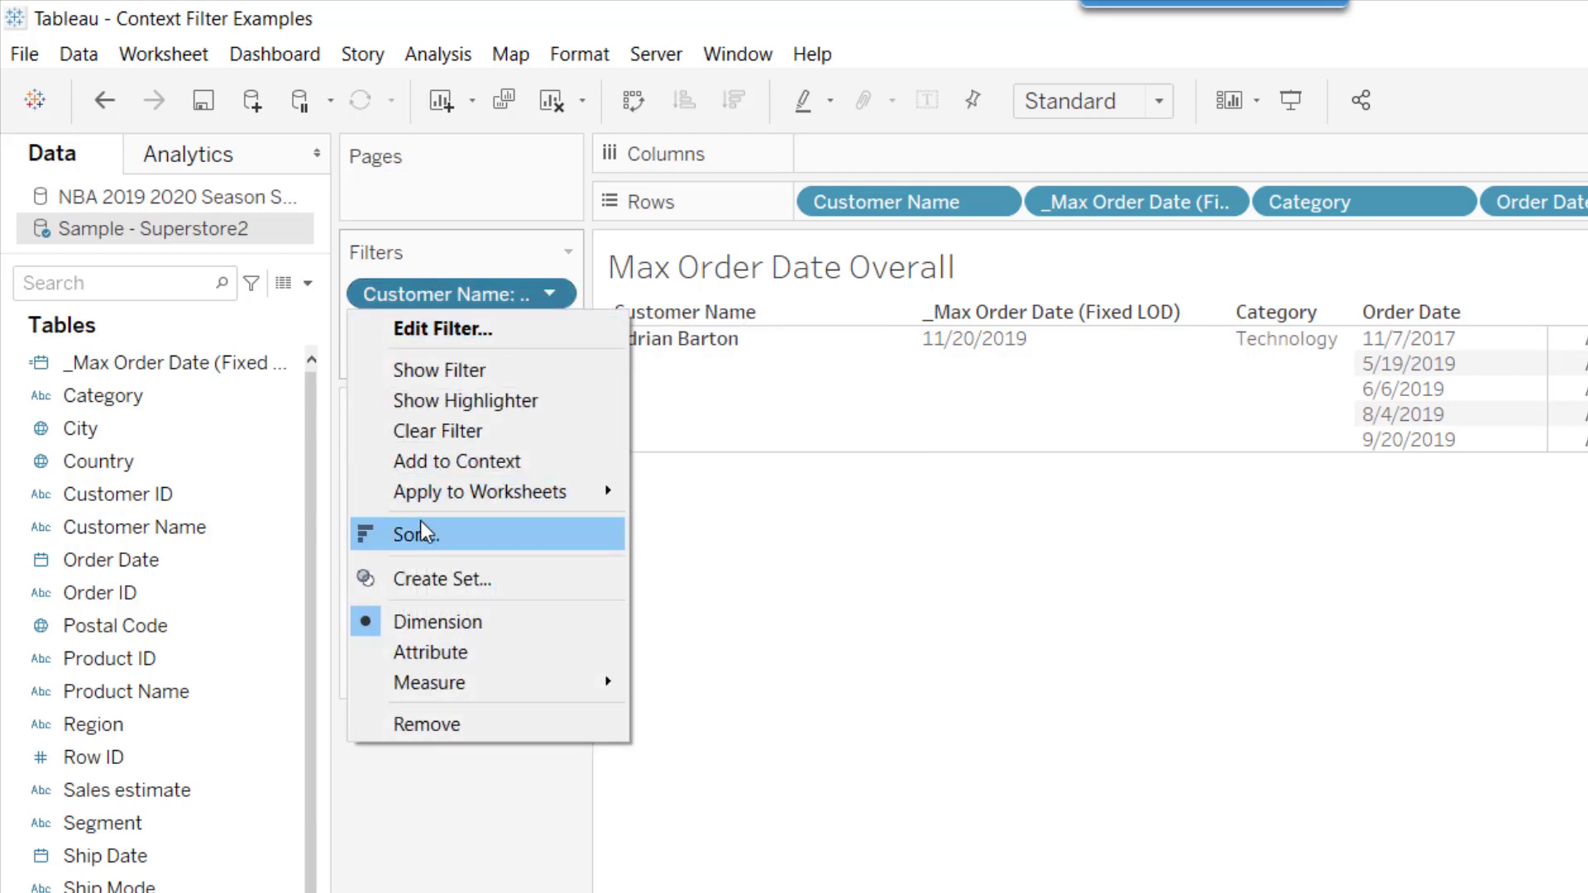
pyautogui.click(429, 463)
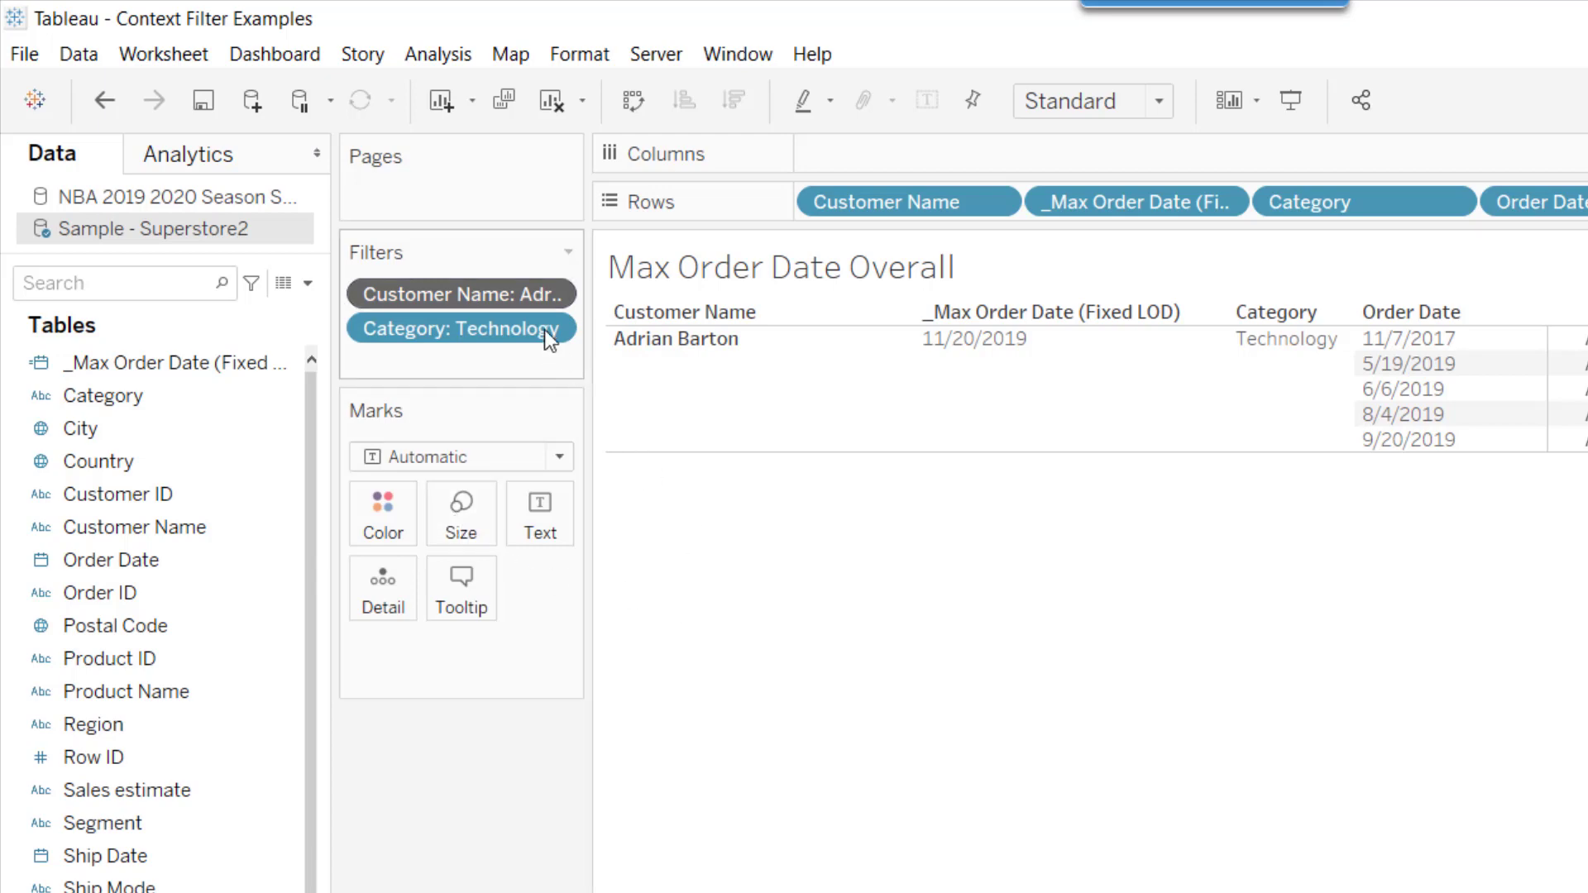
pyautogui.click(546, 294)
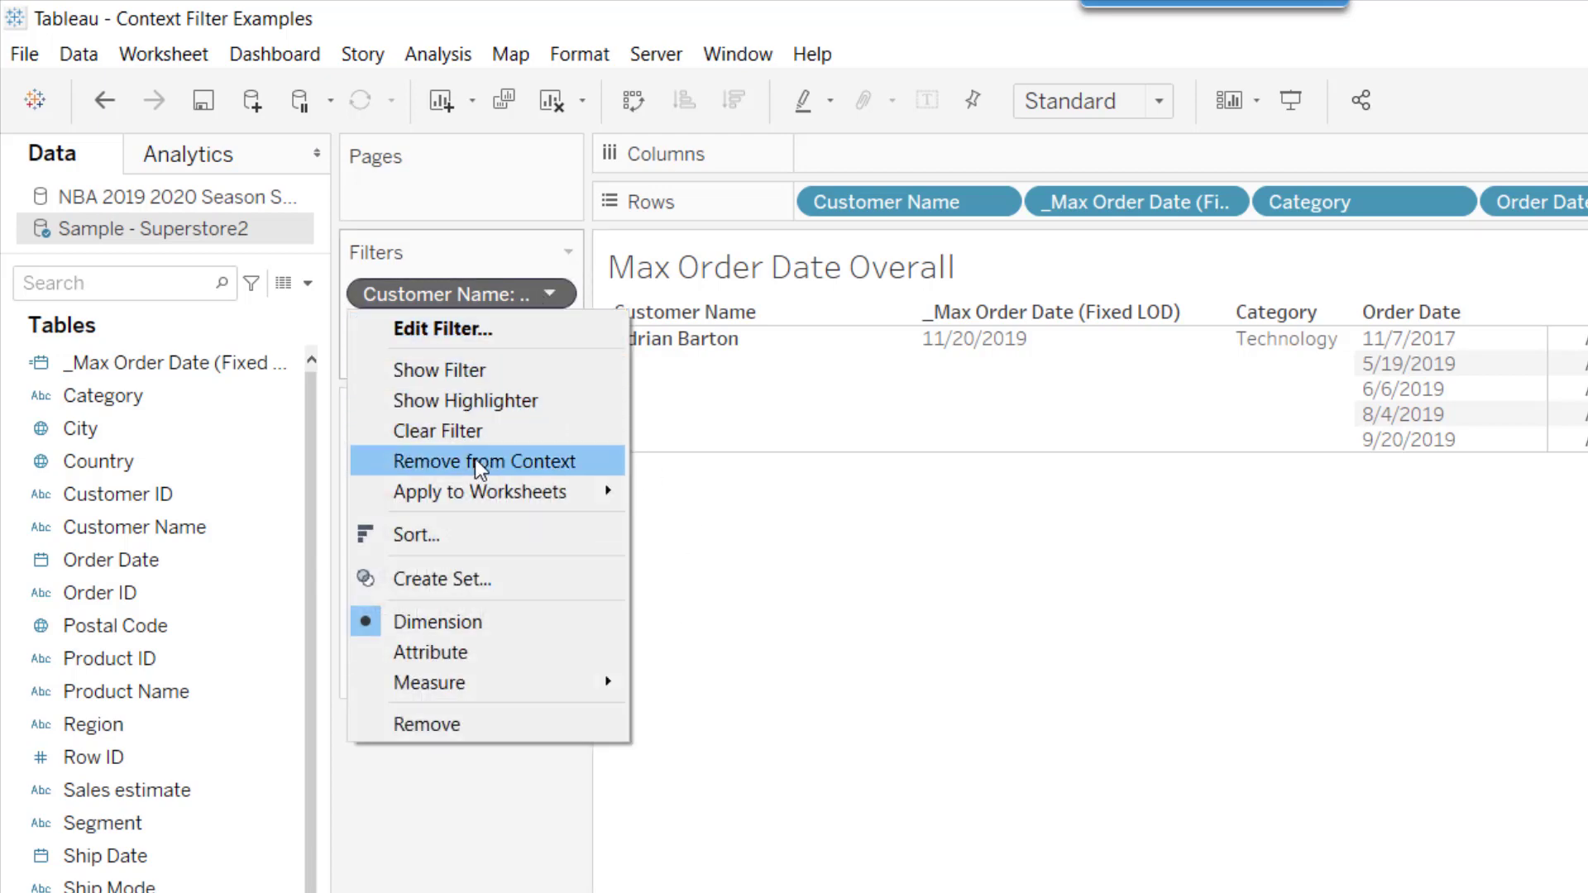
pyautogui.click(479, 460)
# Add the Category filter that keeps only Technology to the context.
pyautogui.click(548, 327)
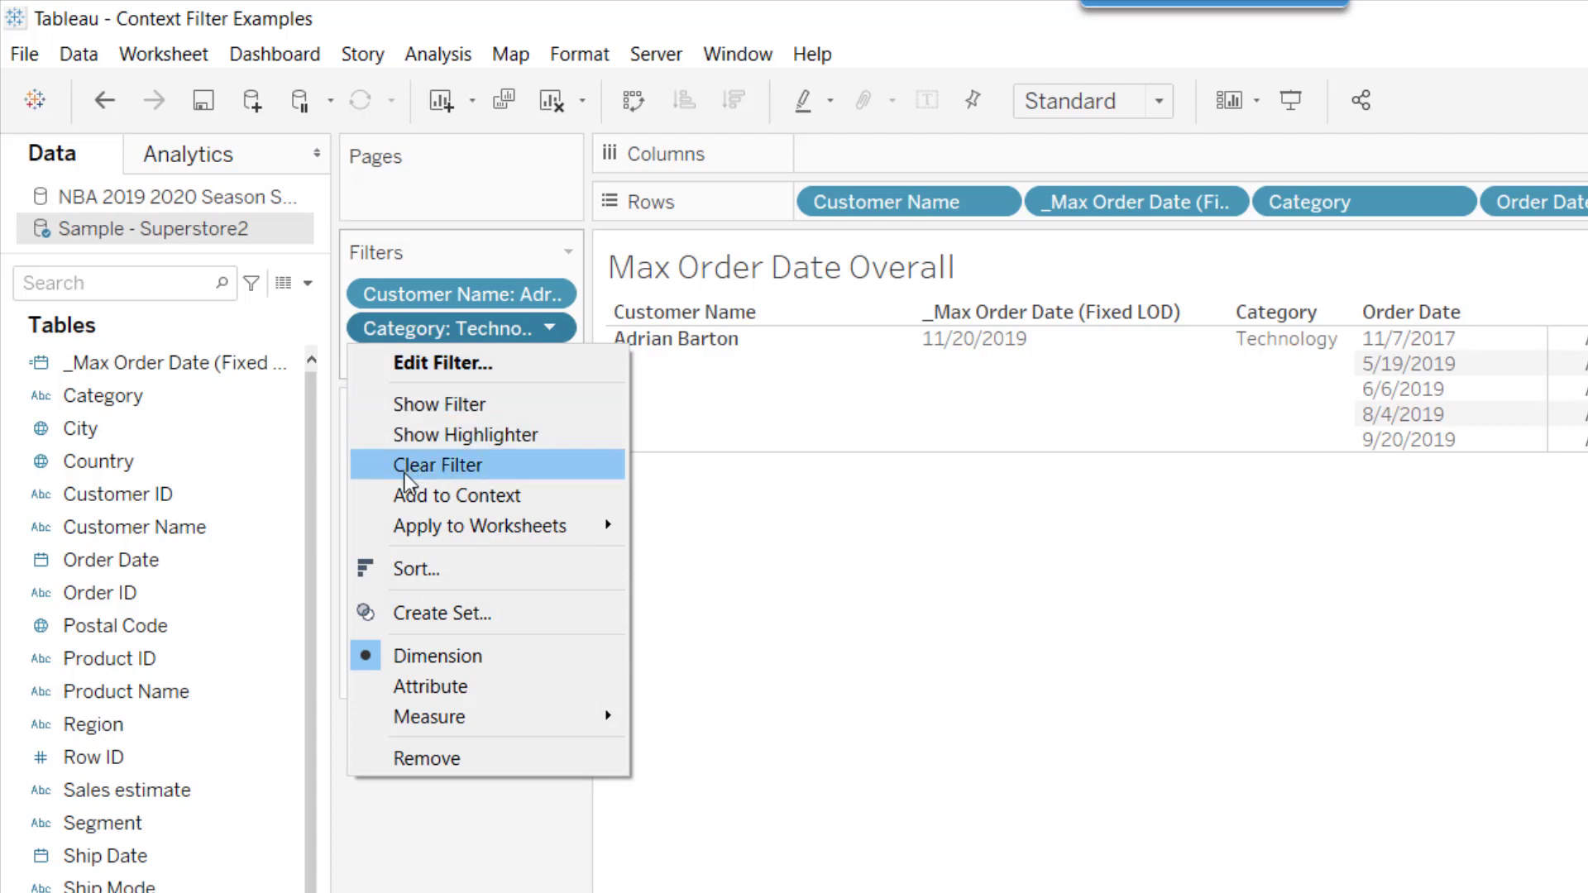
pyautogui.click(430, 500)
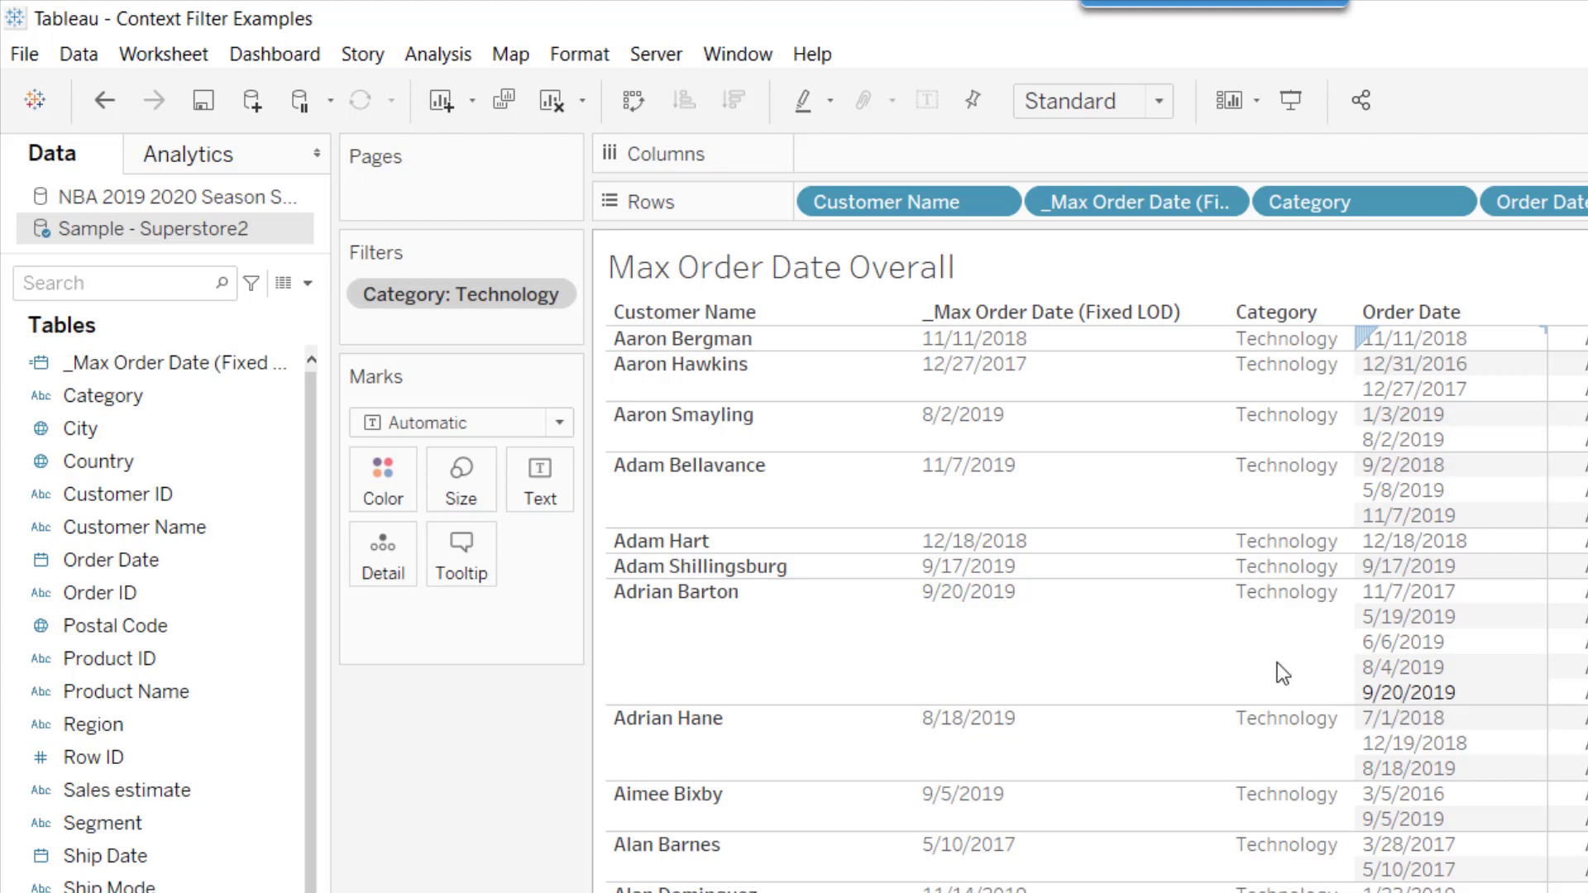
# Remove the Category filter from the context and switch to Word.
pyautogui.click(547, 294)
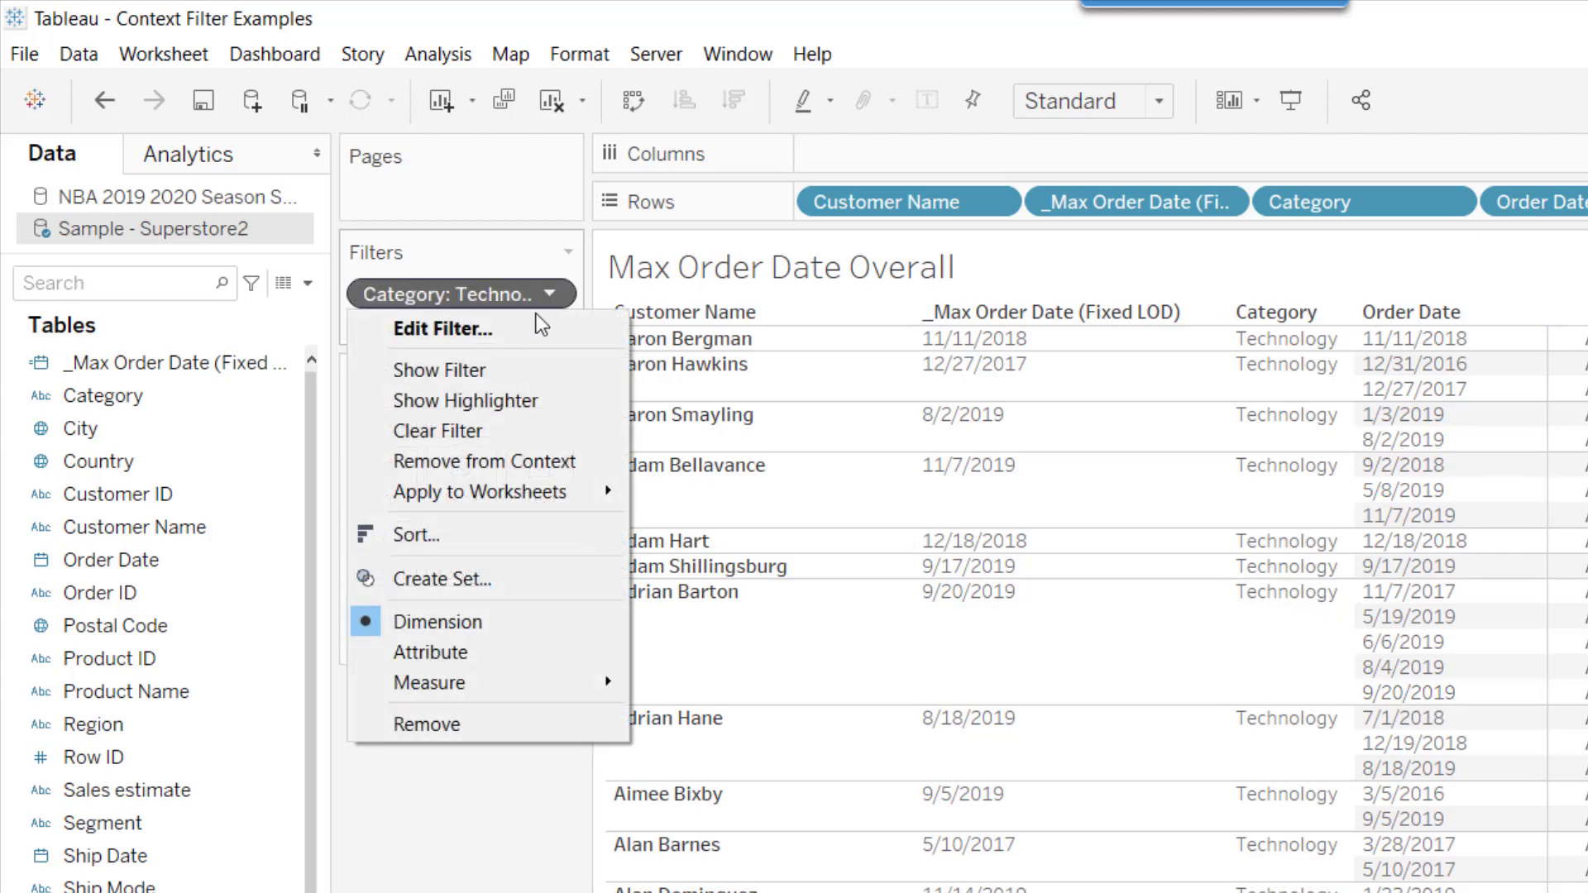
pyautogui.click(498, 457)
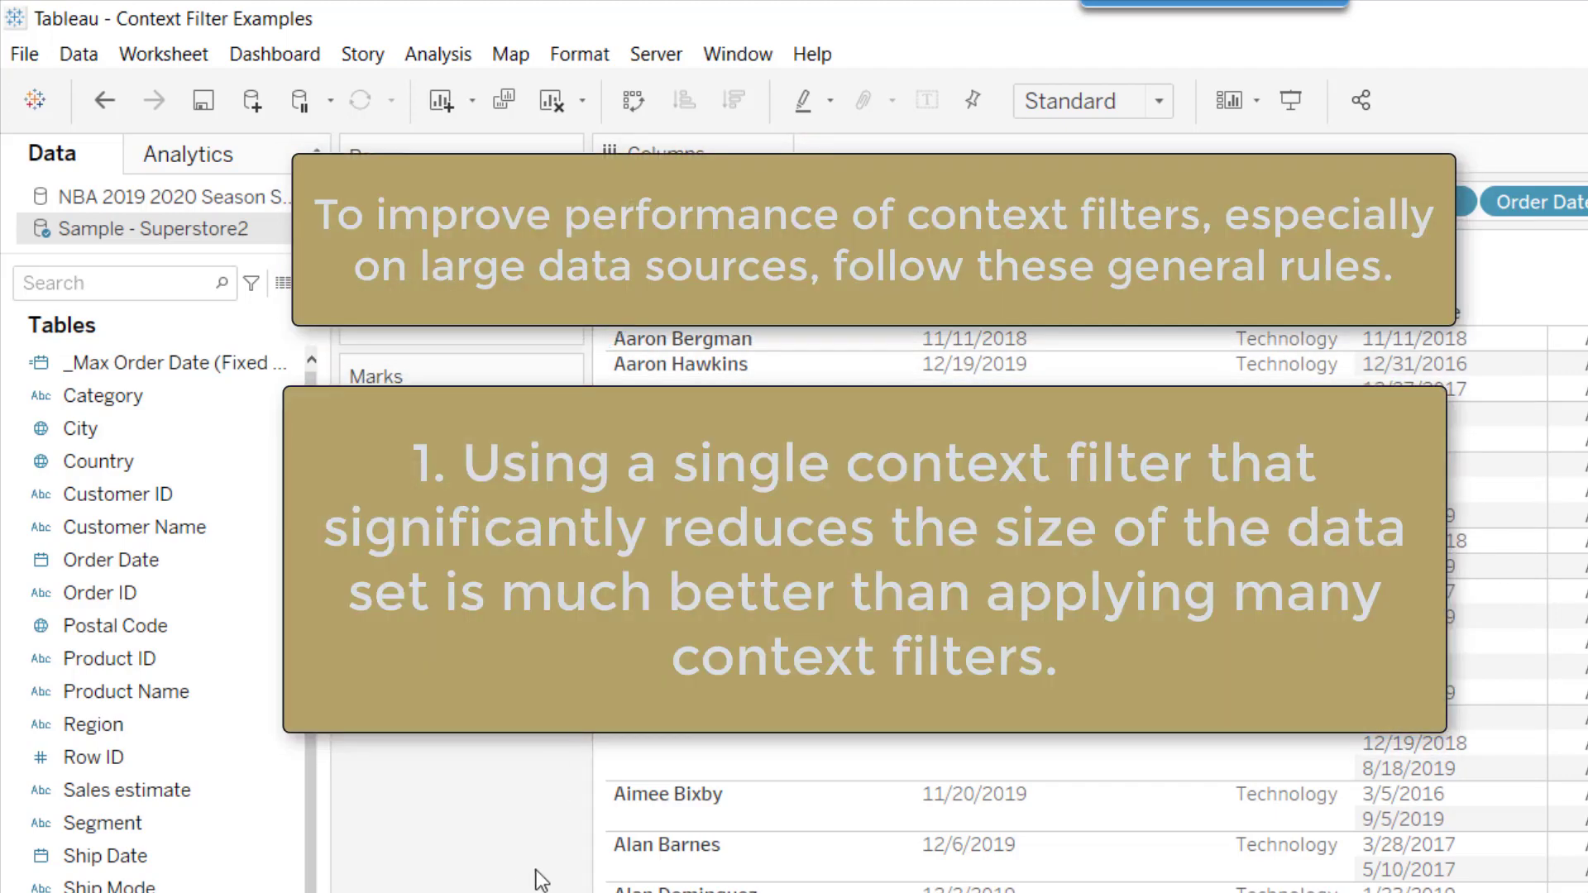
pyautogui.click(737, 873)
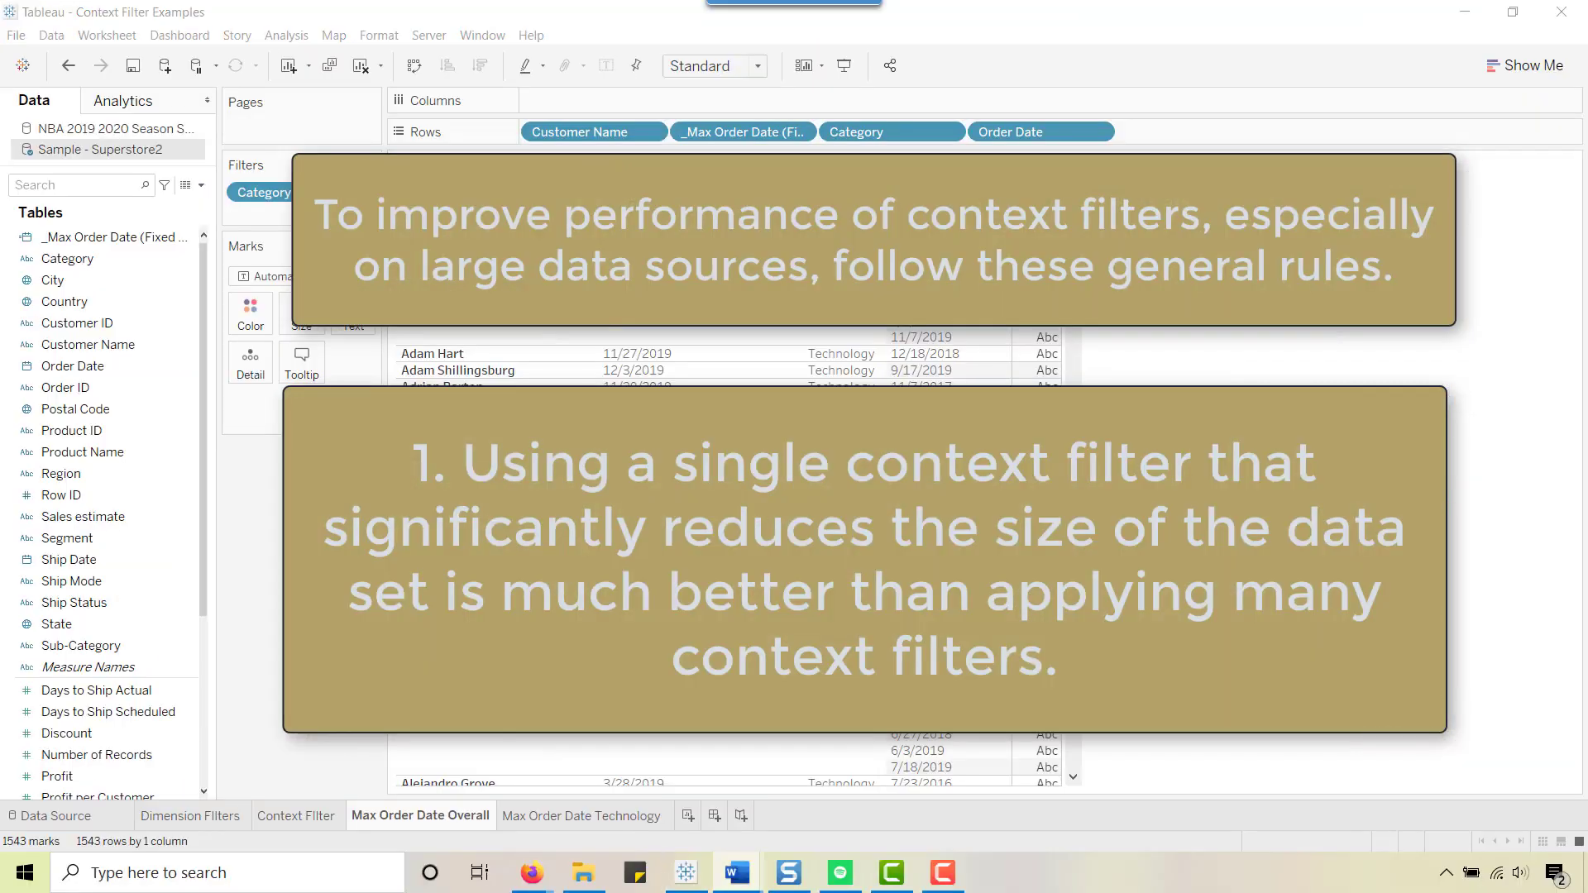